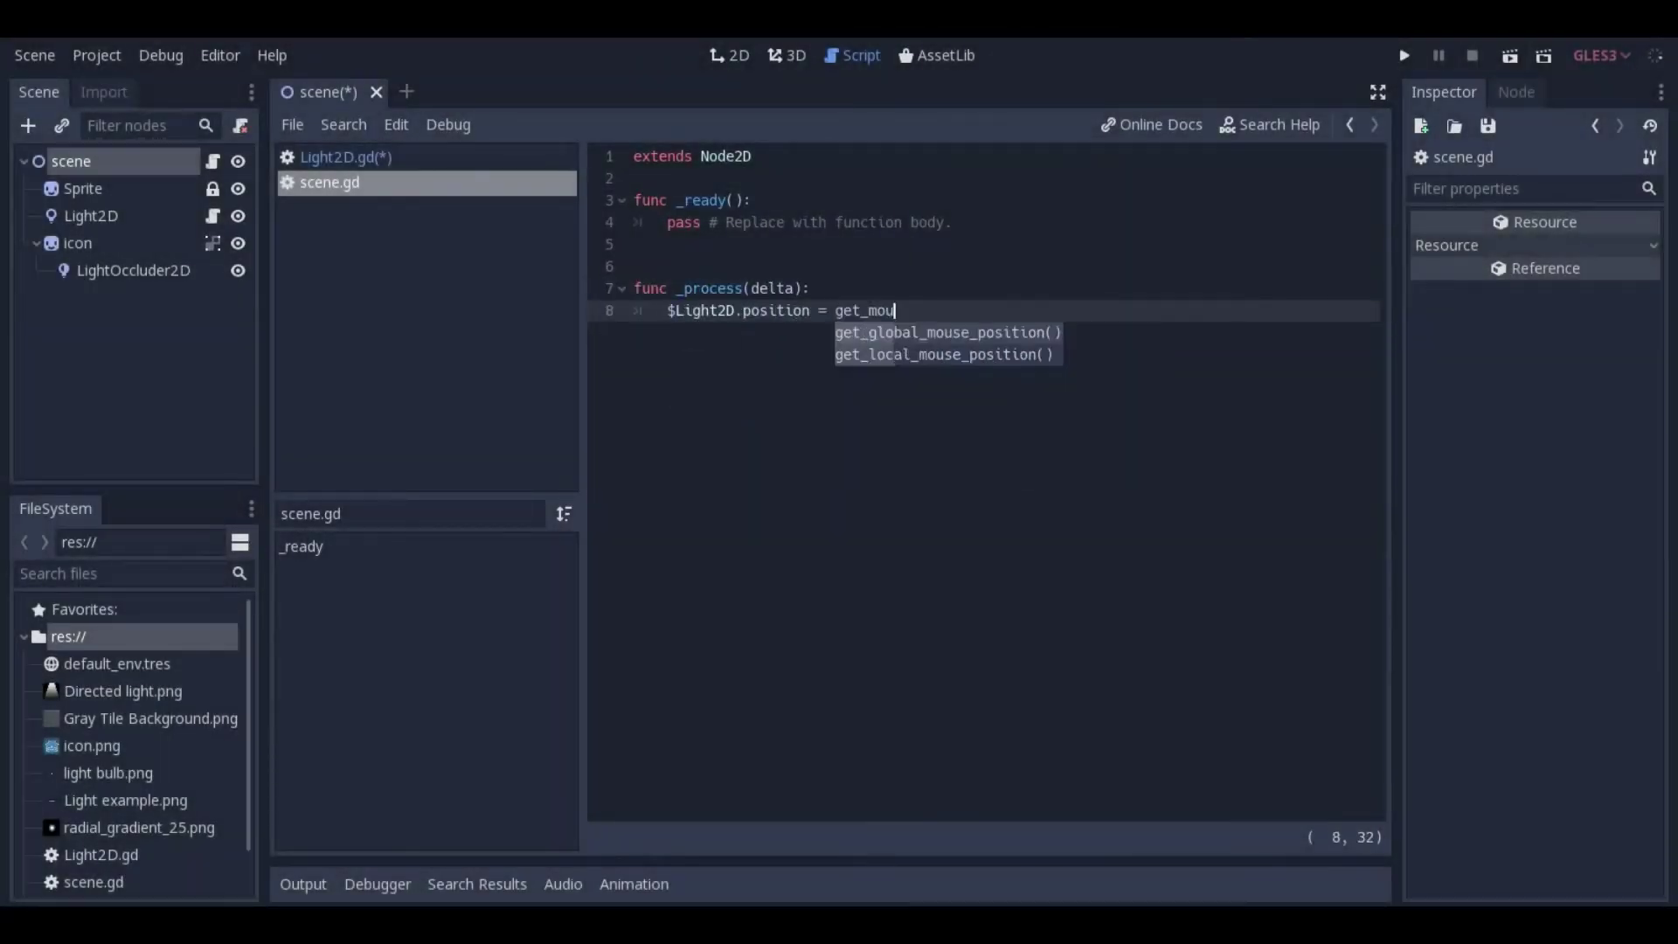
key("Return")
Step: Finish _process so $Light2D.position follows get_global_mouse_position(), then run the game to test it
key("F5")
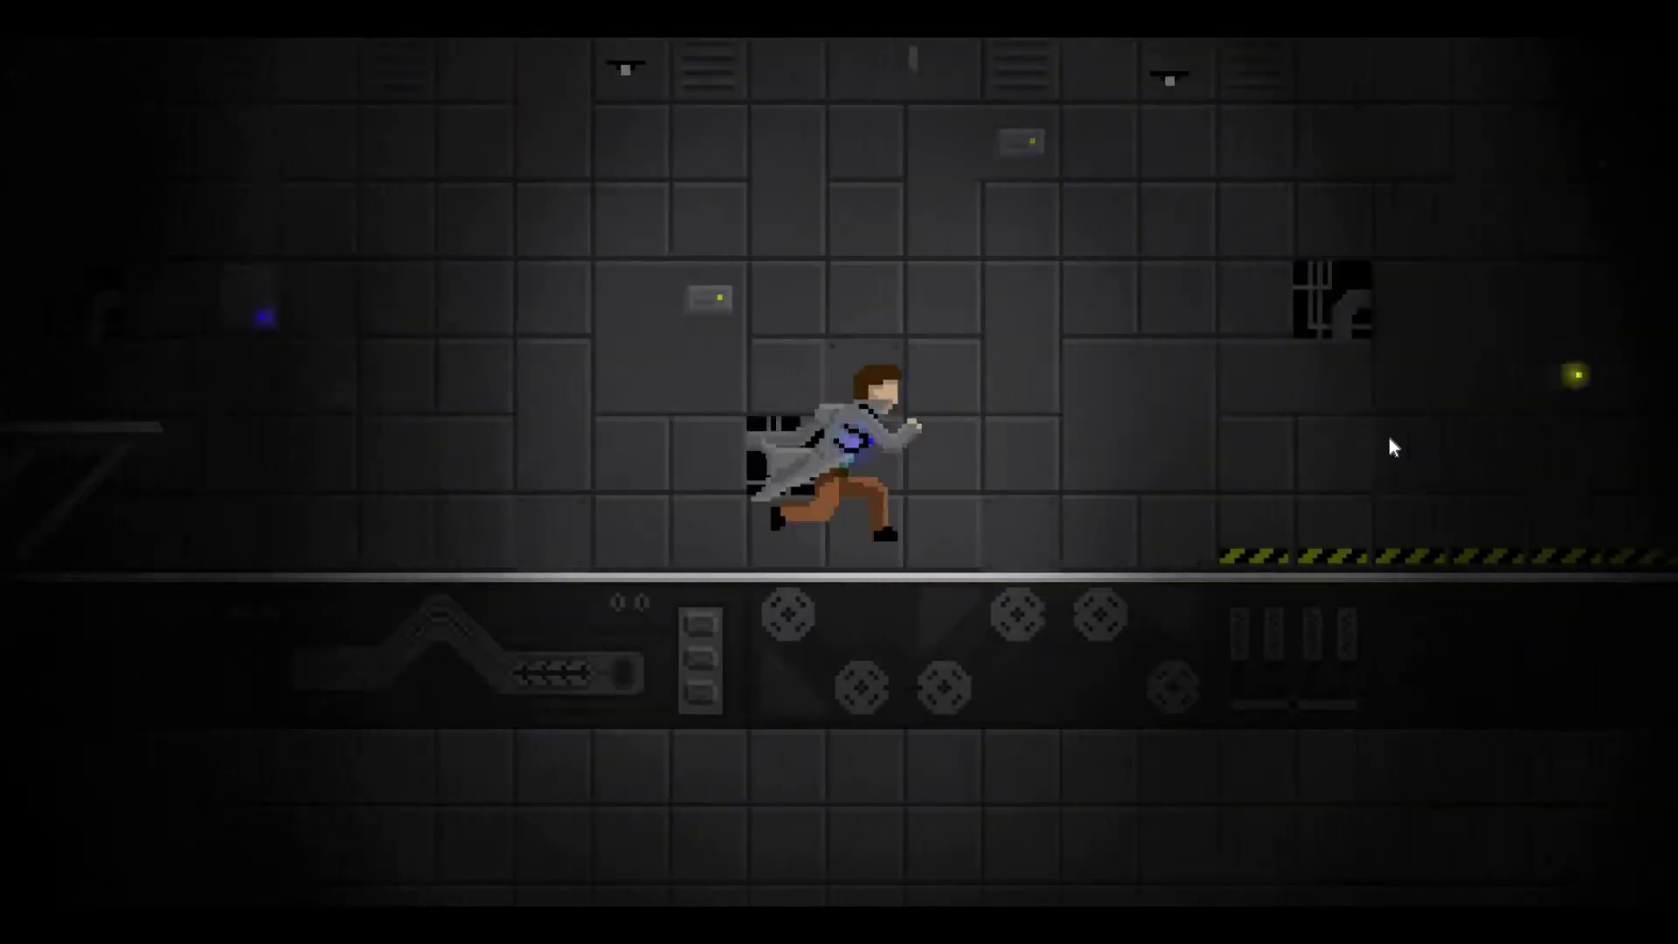
key("Right")
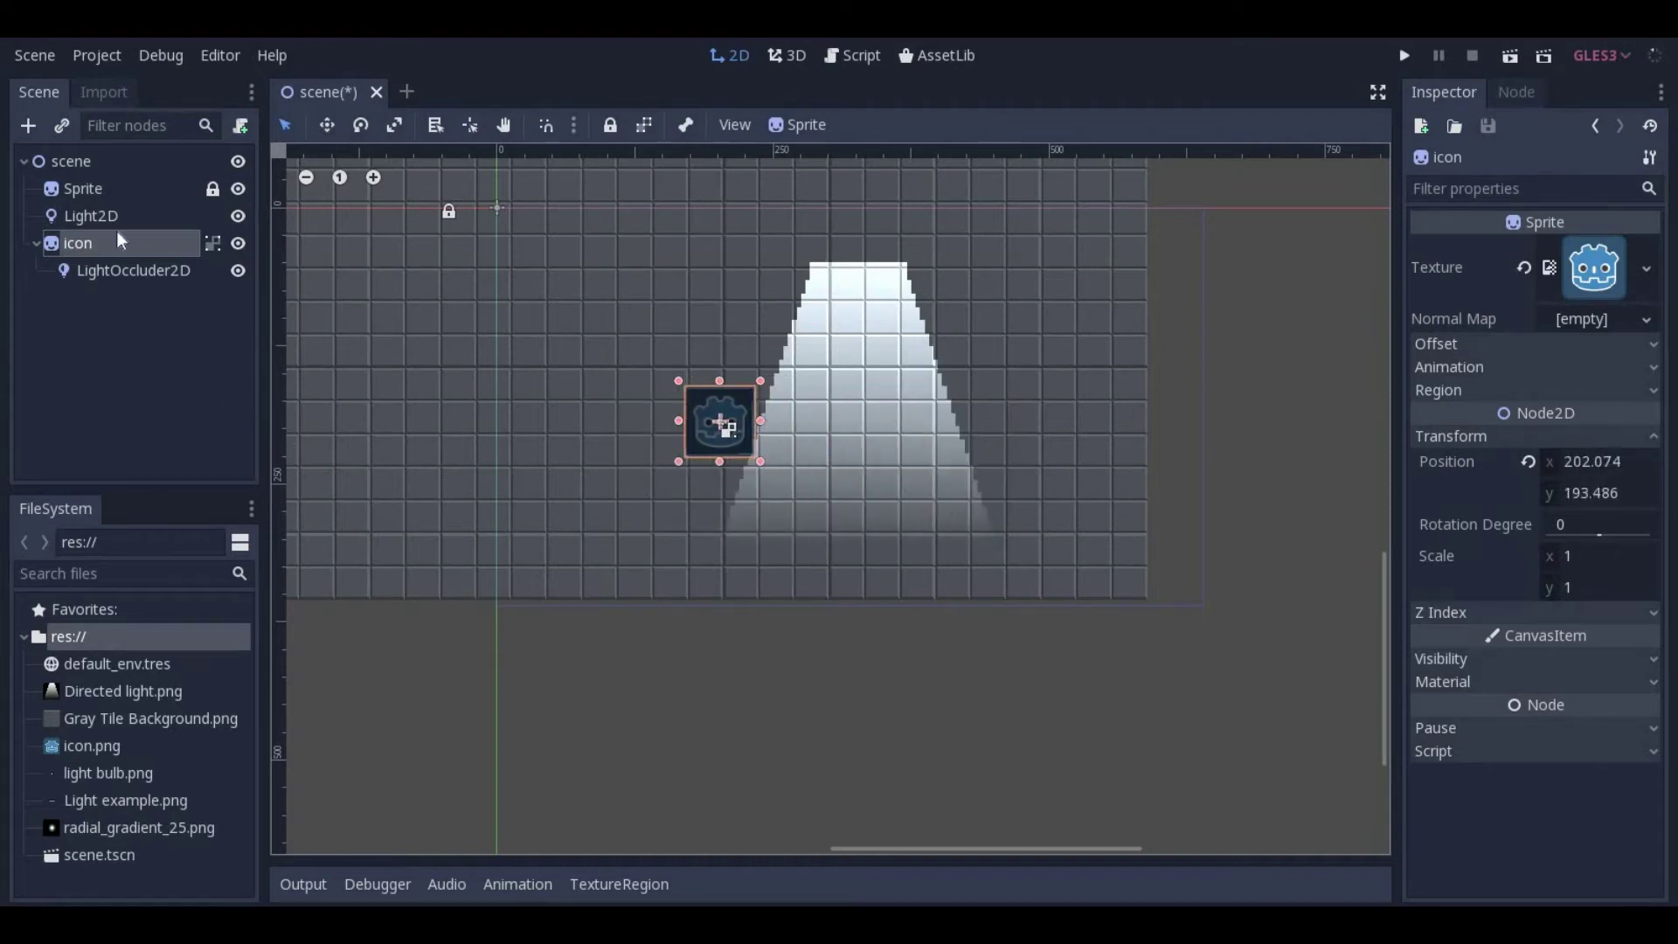
Step: Attach a new script, Light2D.gd, to the Light2D node
left_click(226, 216)
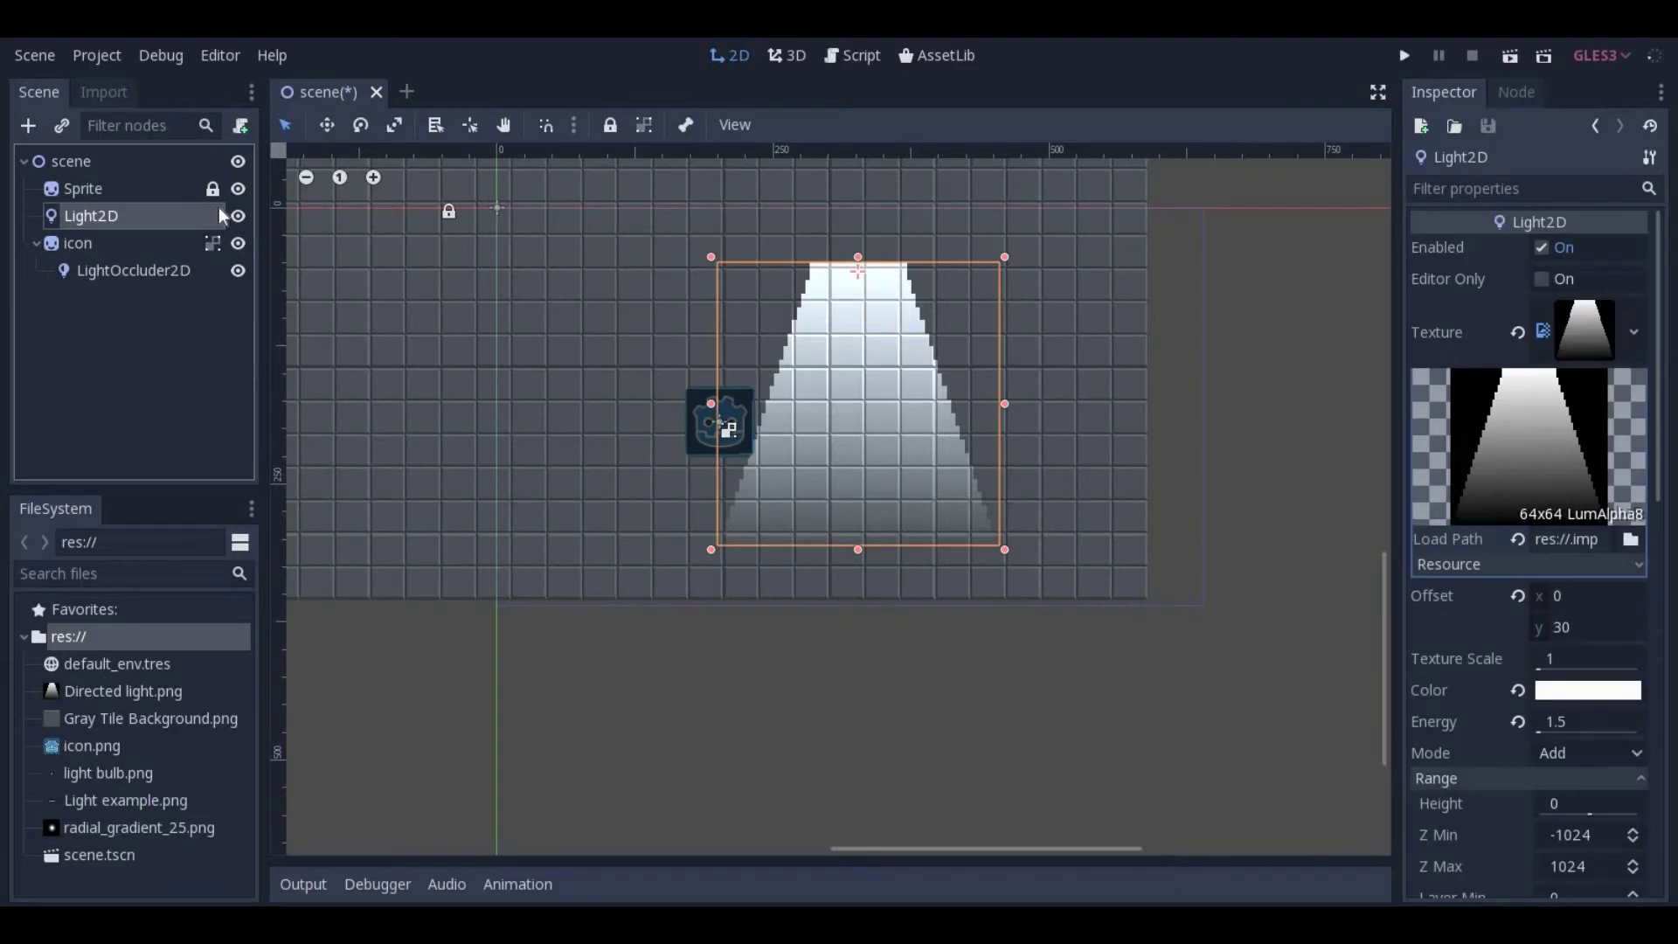
left_click(240, 131)
left_click(861, 755)
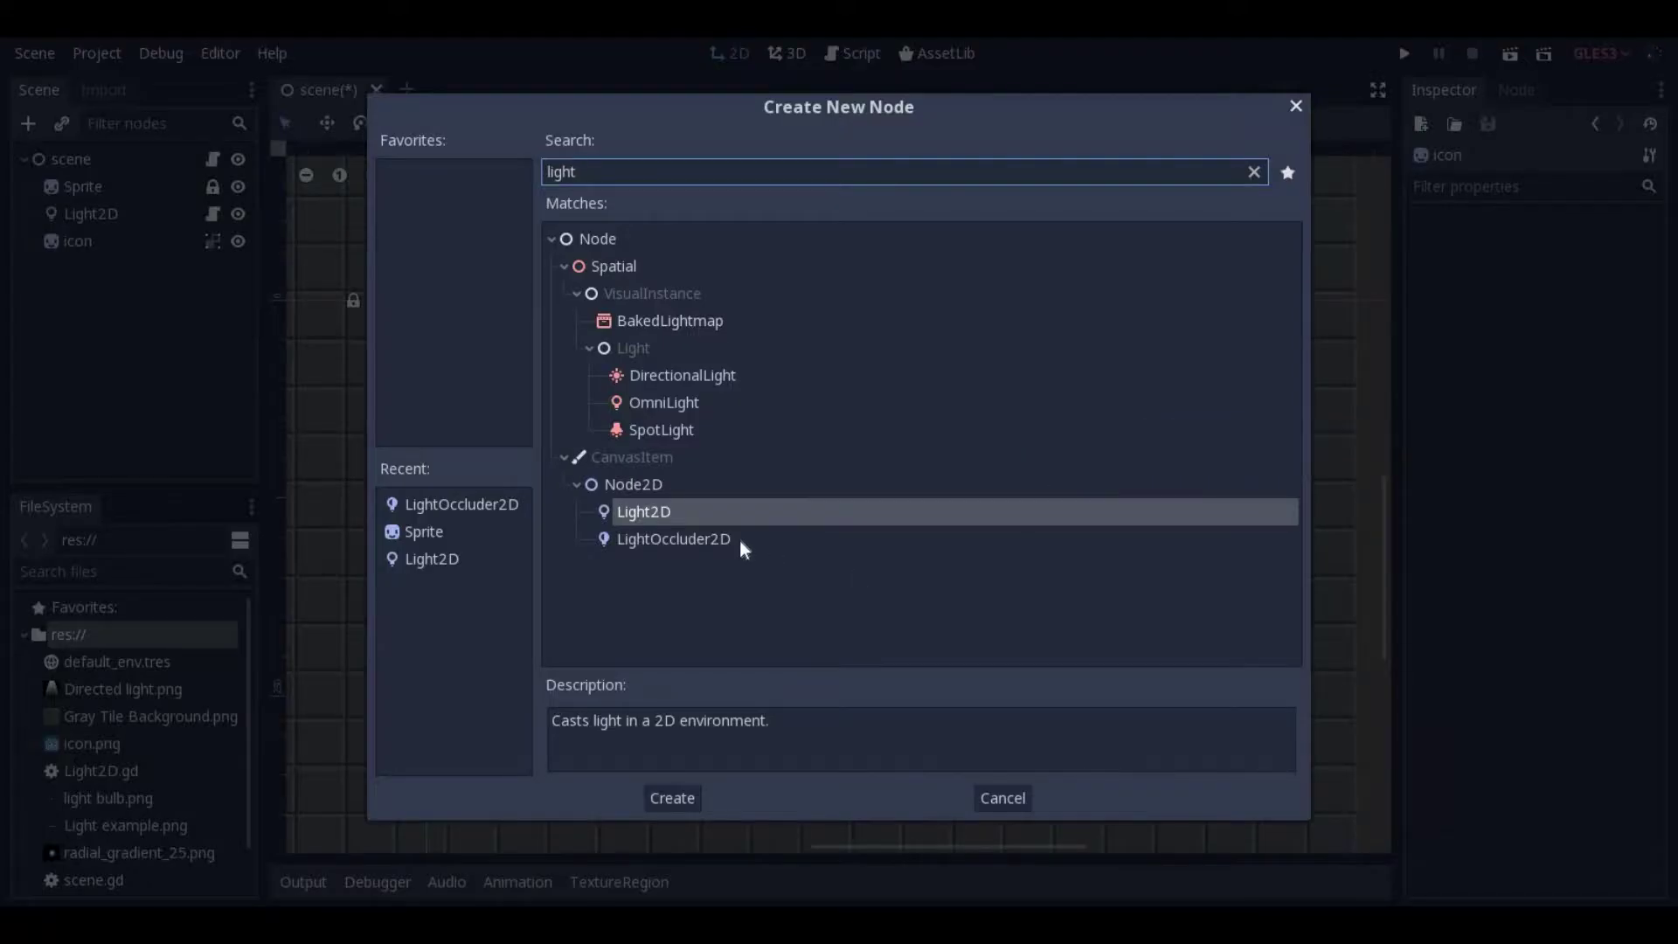
Step: Add a LightOccluder2D node and dismiss the polygon resource prompt without creating one
left_click(741, 544)
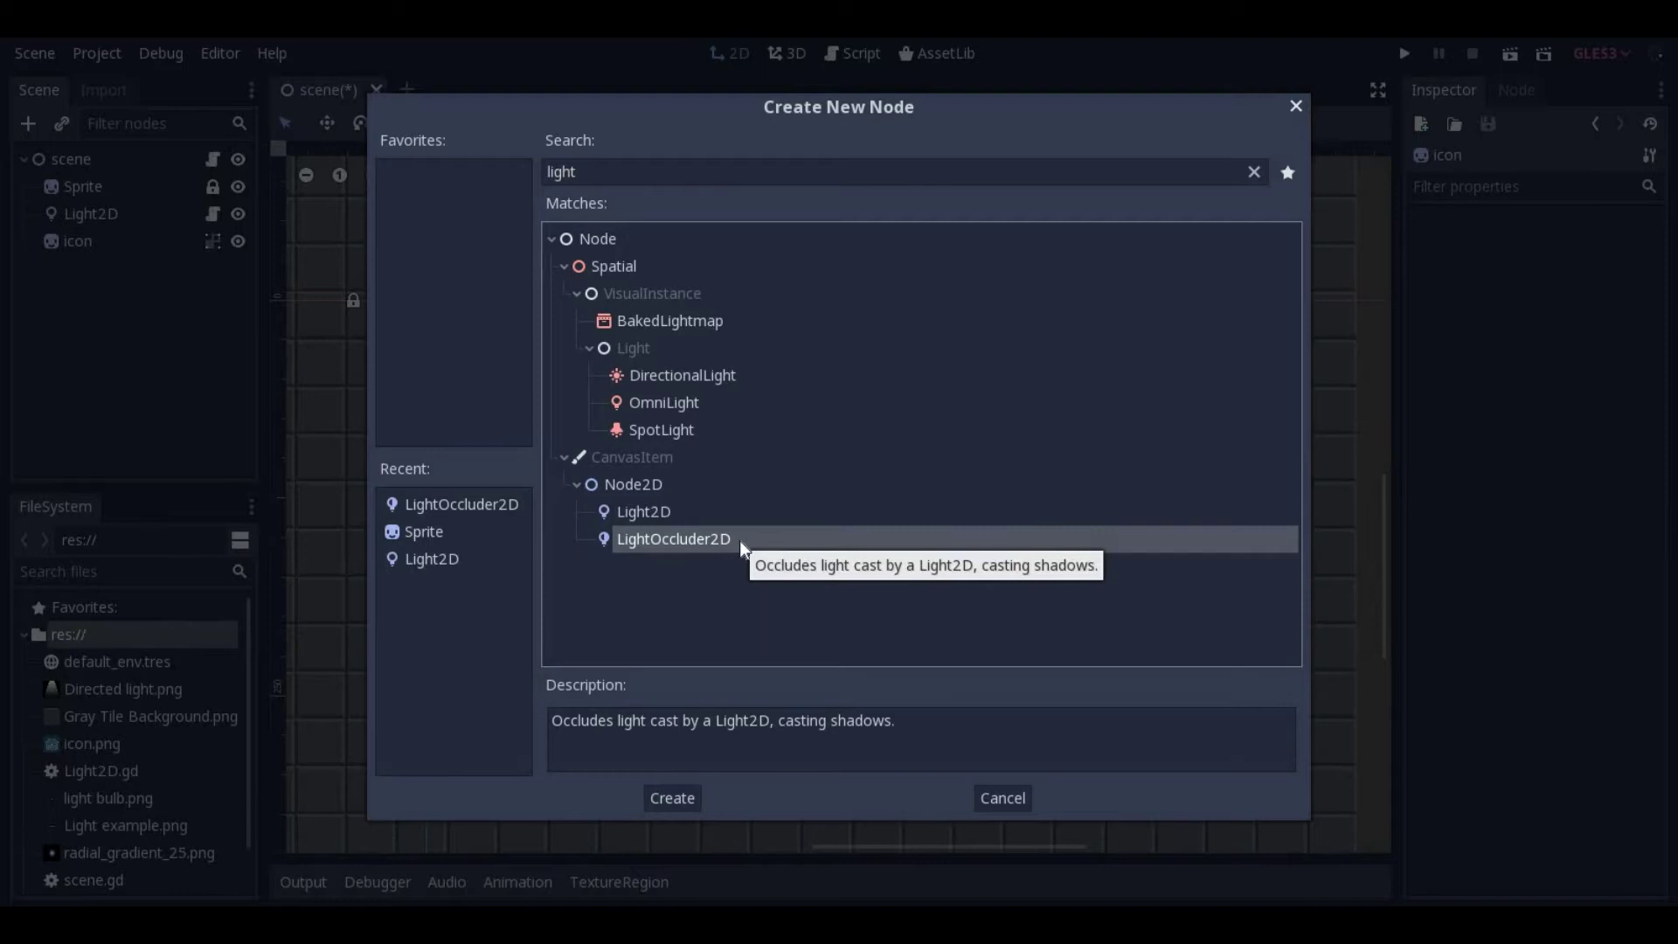
double_click(742, 544)
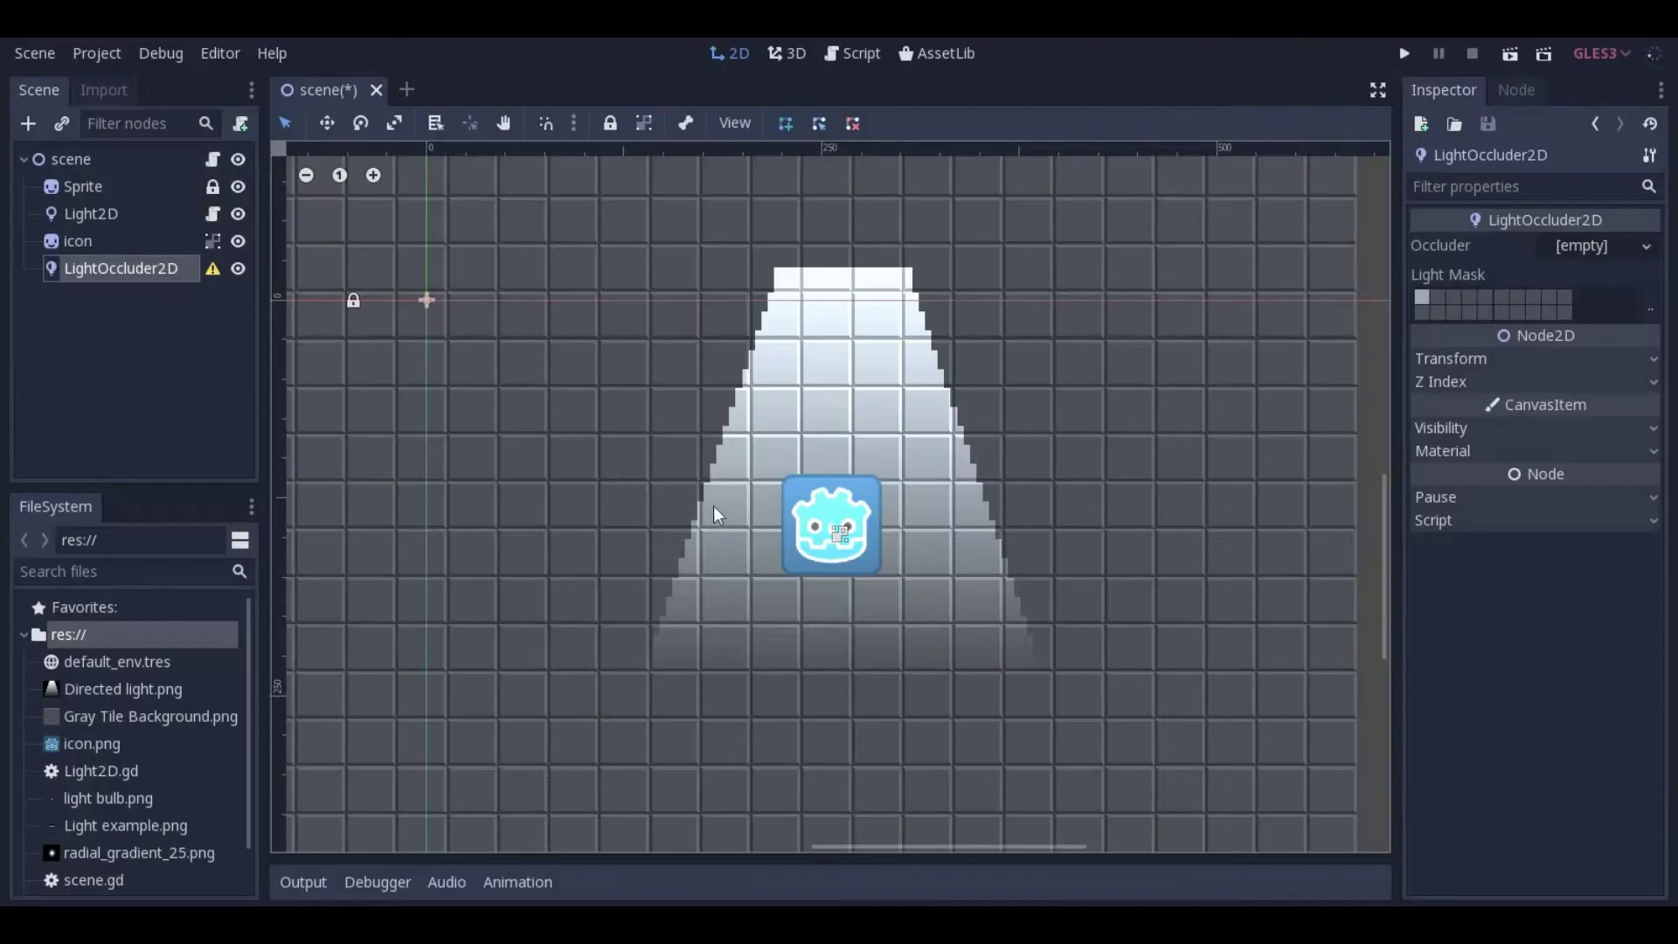
left_click(896, 485)
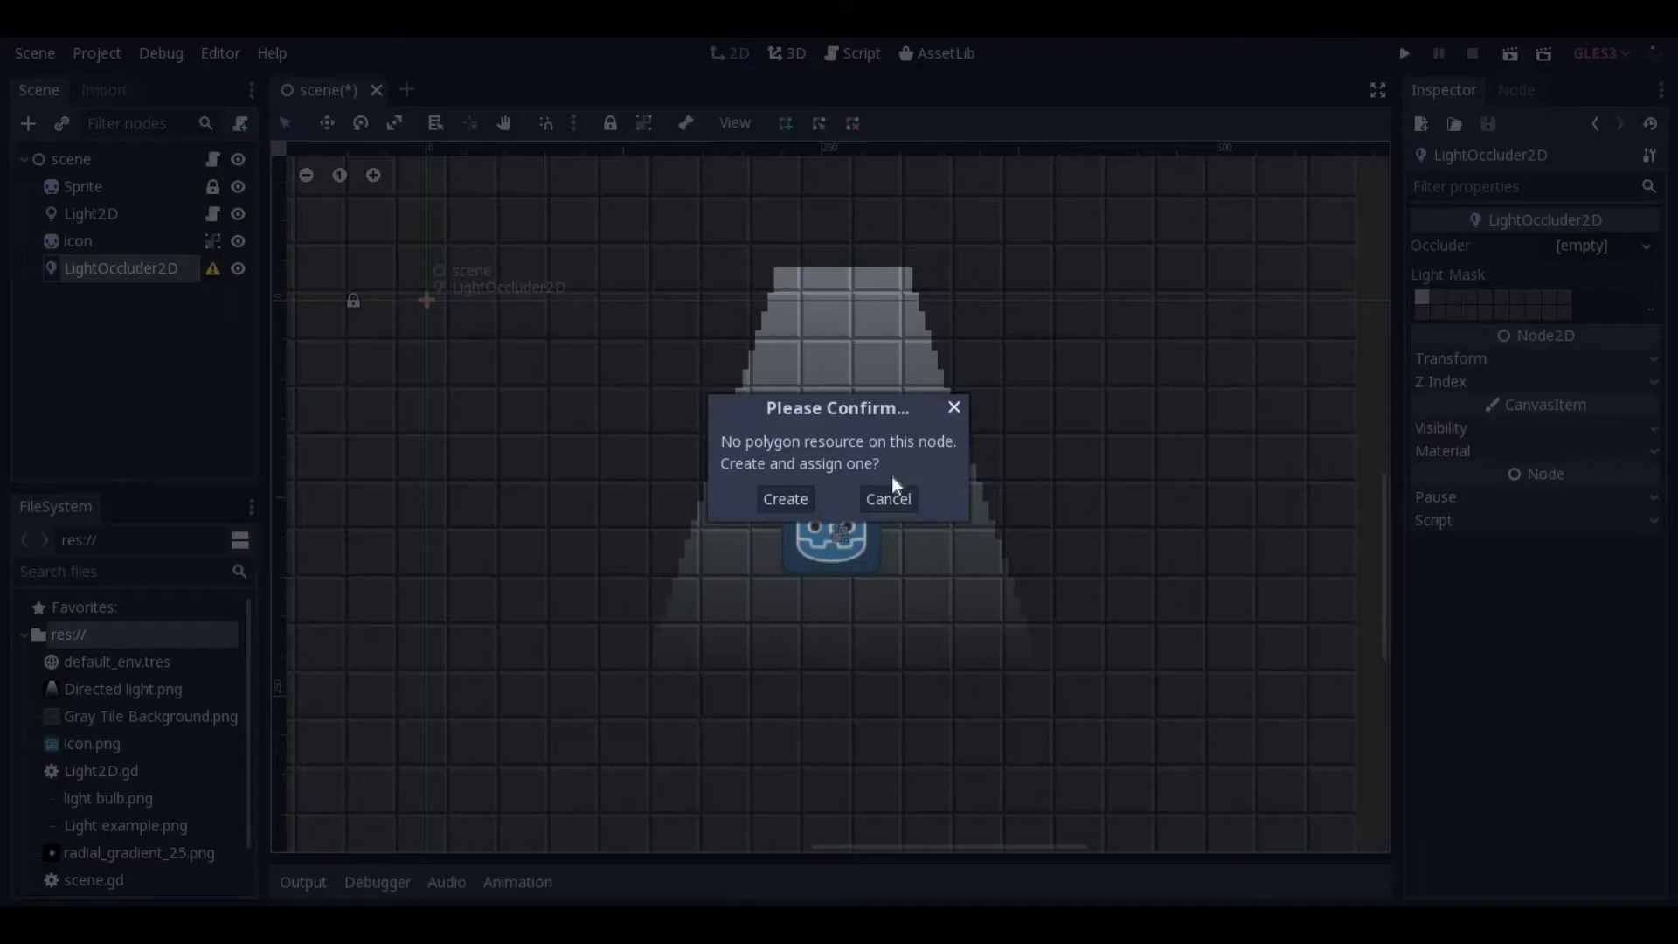
left_click(954, 408)
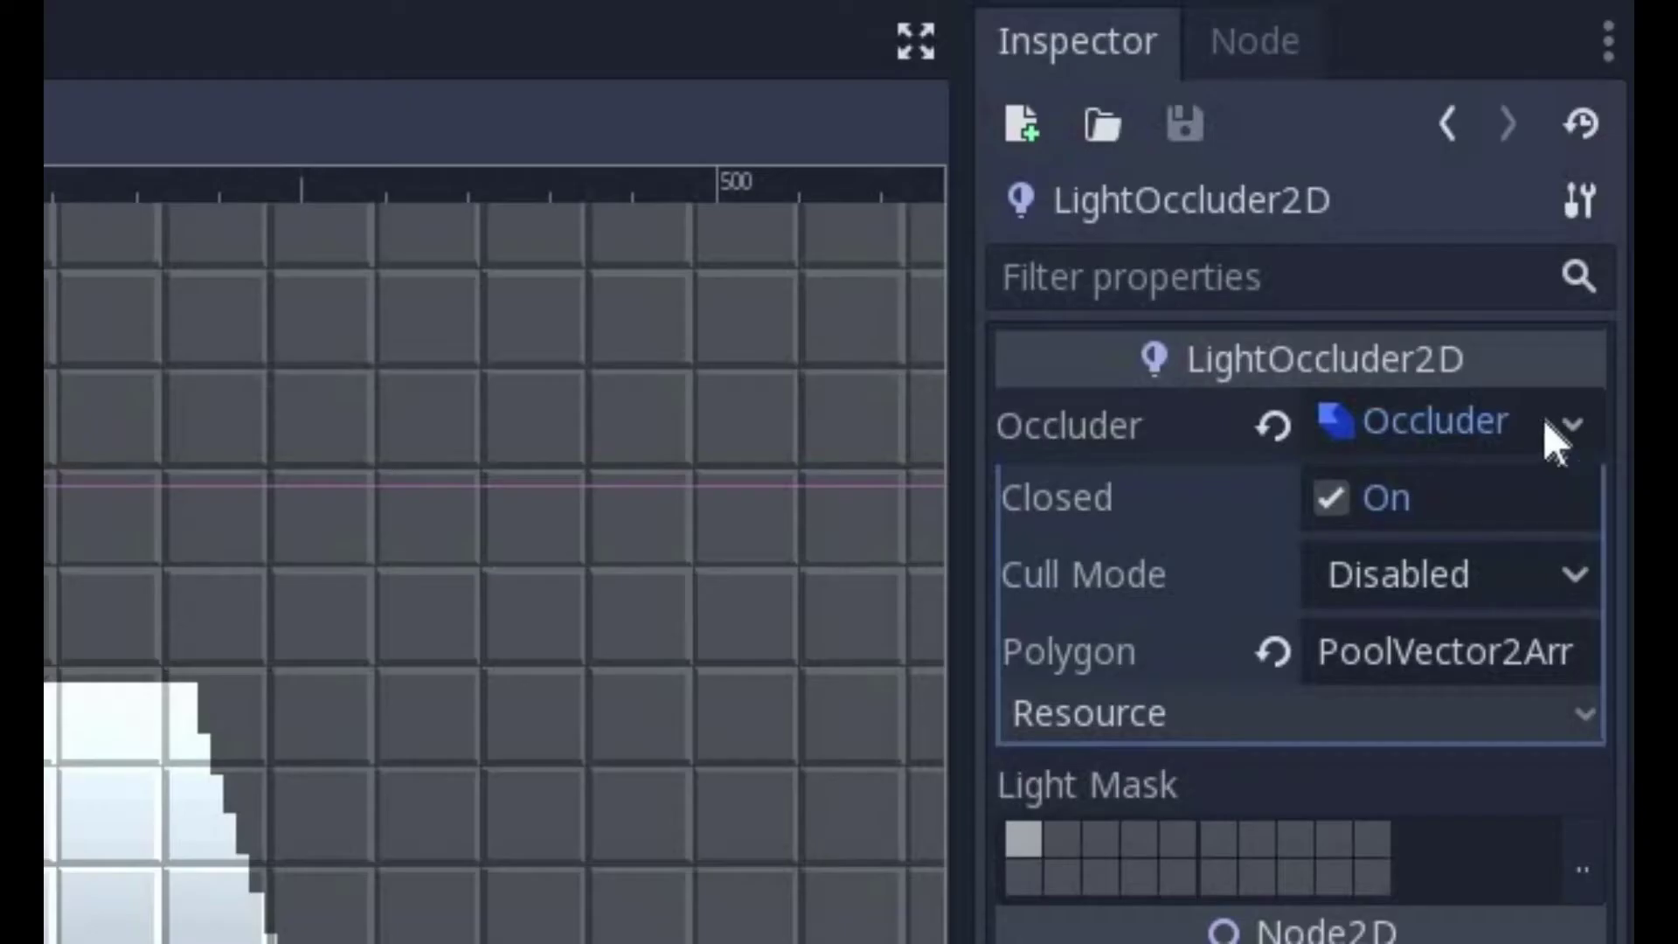
Step: Create a new occluder polygon resource and add a LightOccluder2D child under the icon node
left_click(1647, 248)
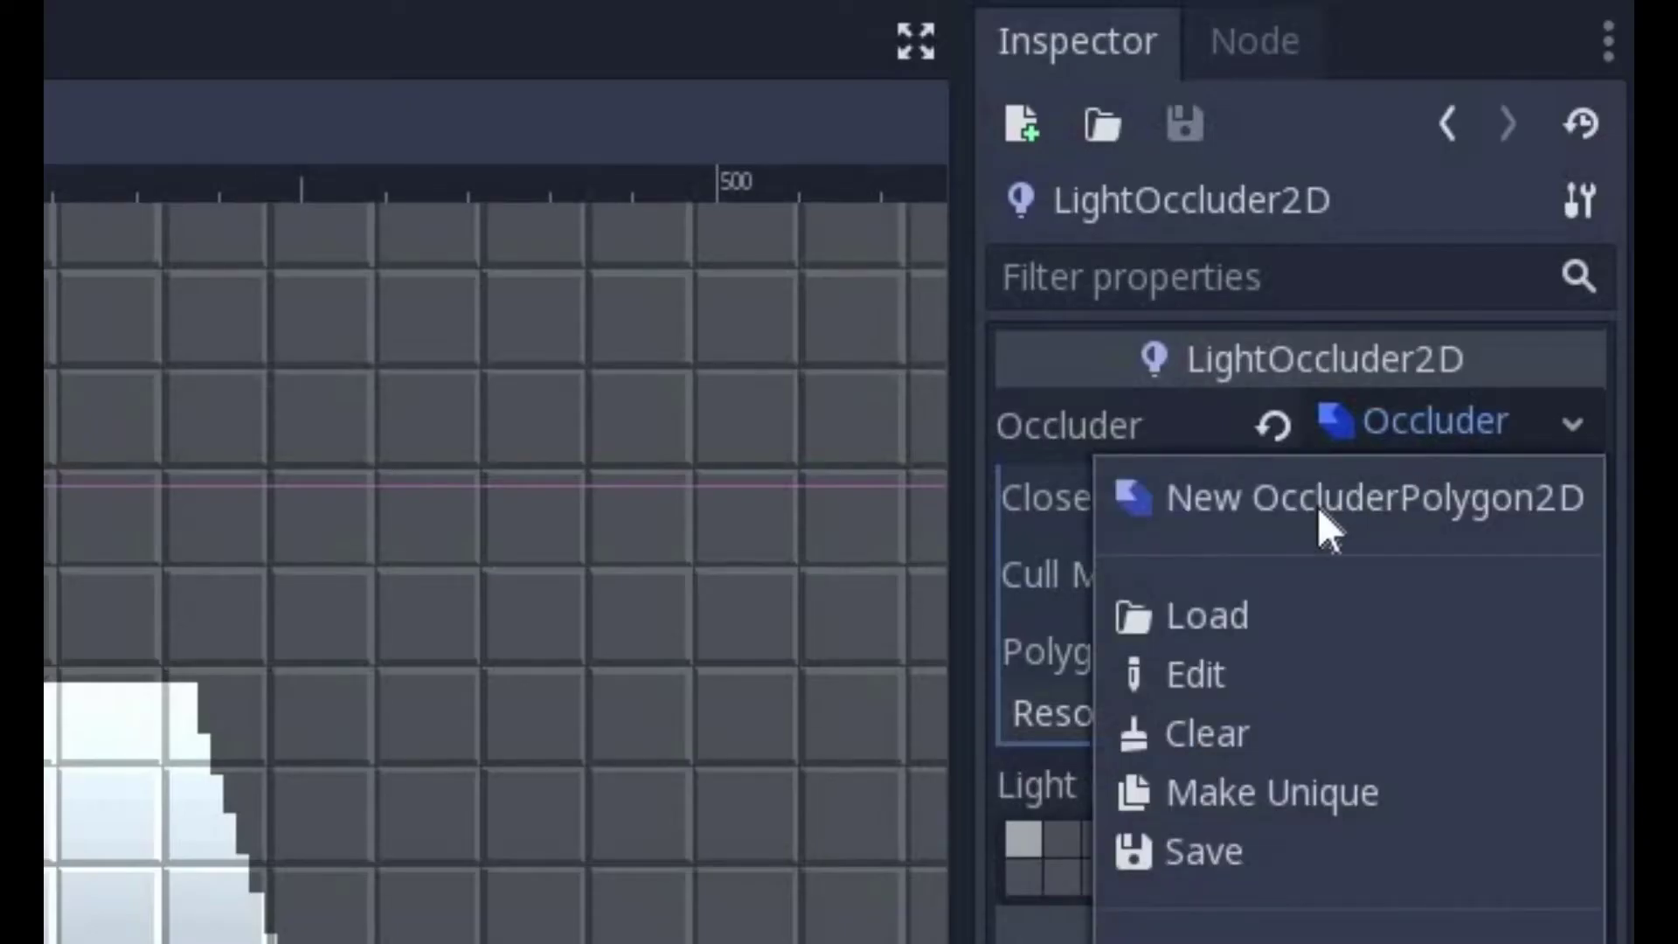
left_click(1544, 284)
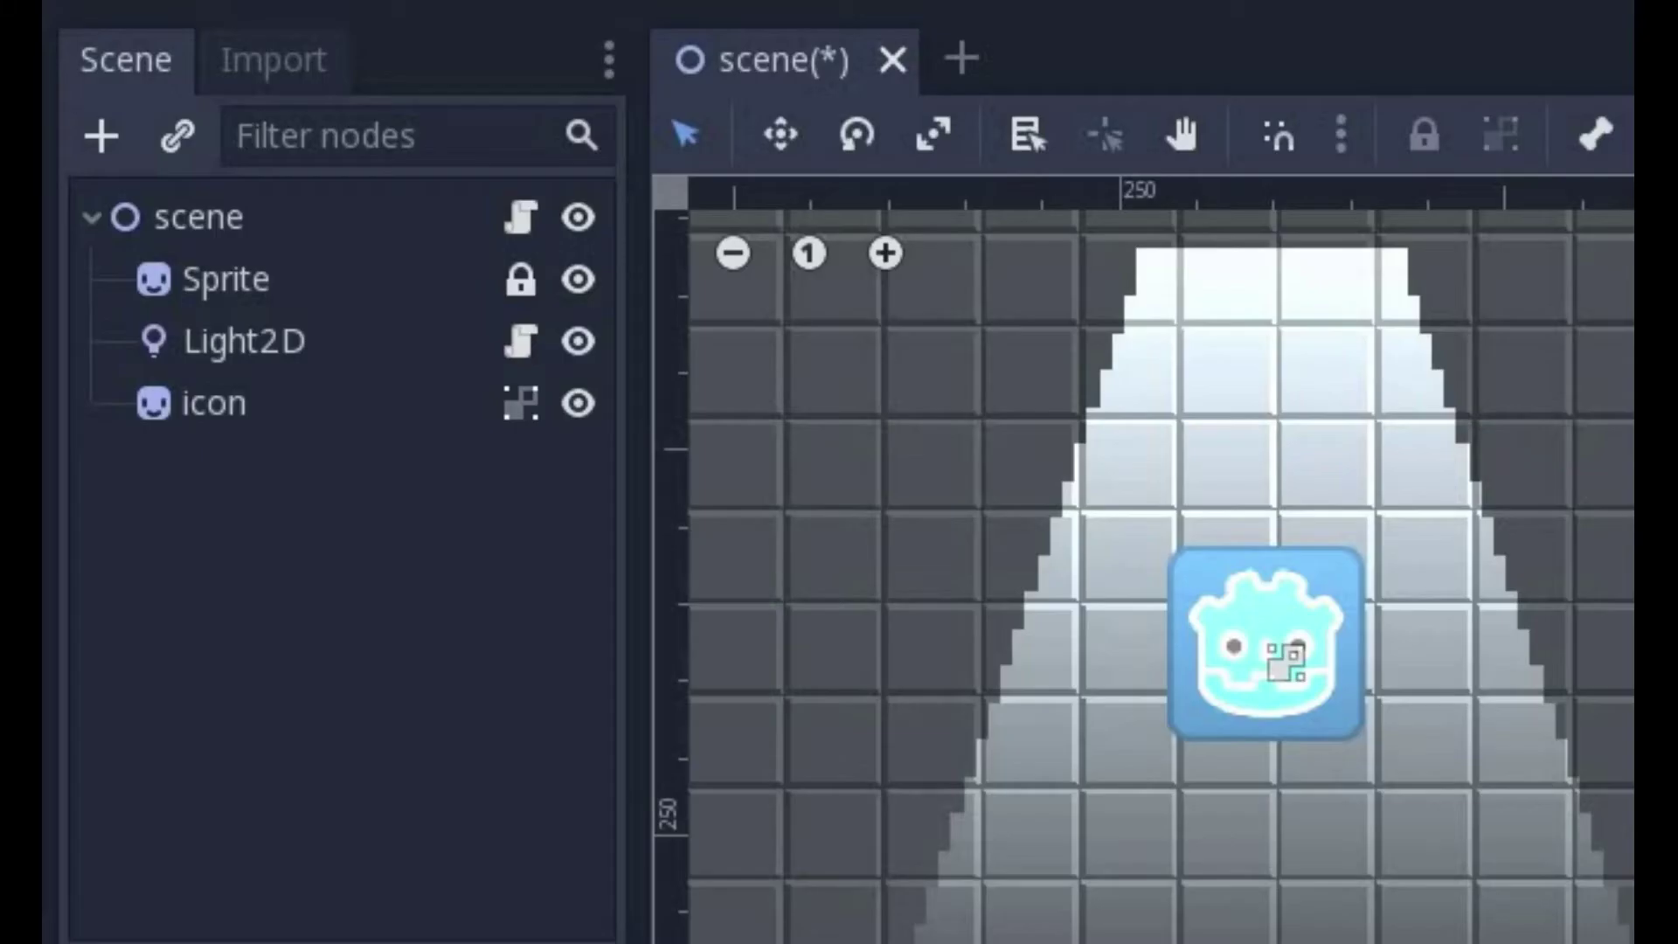
left_click(208, 398)
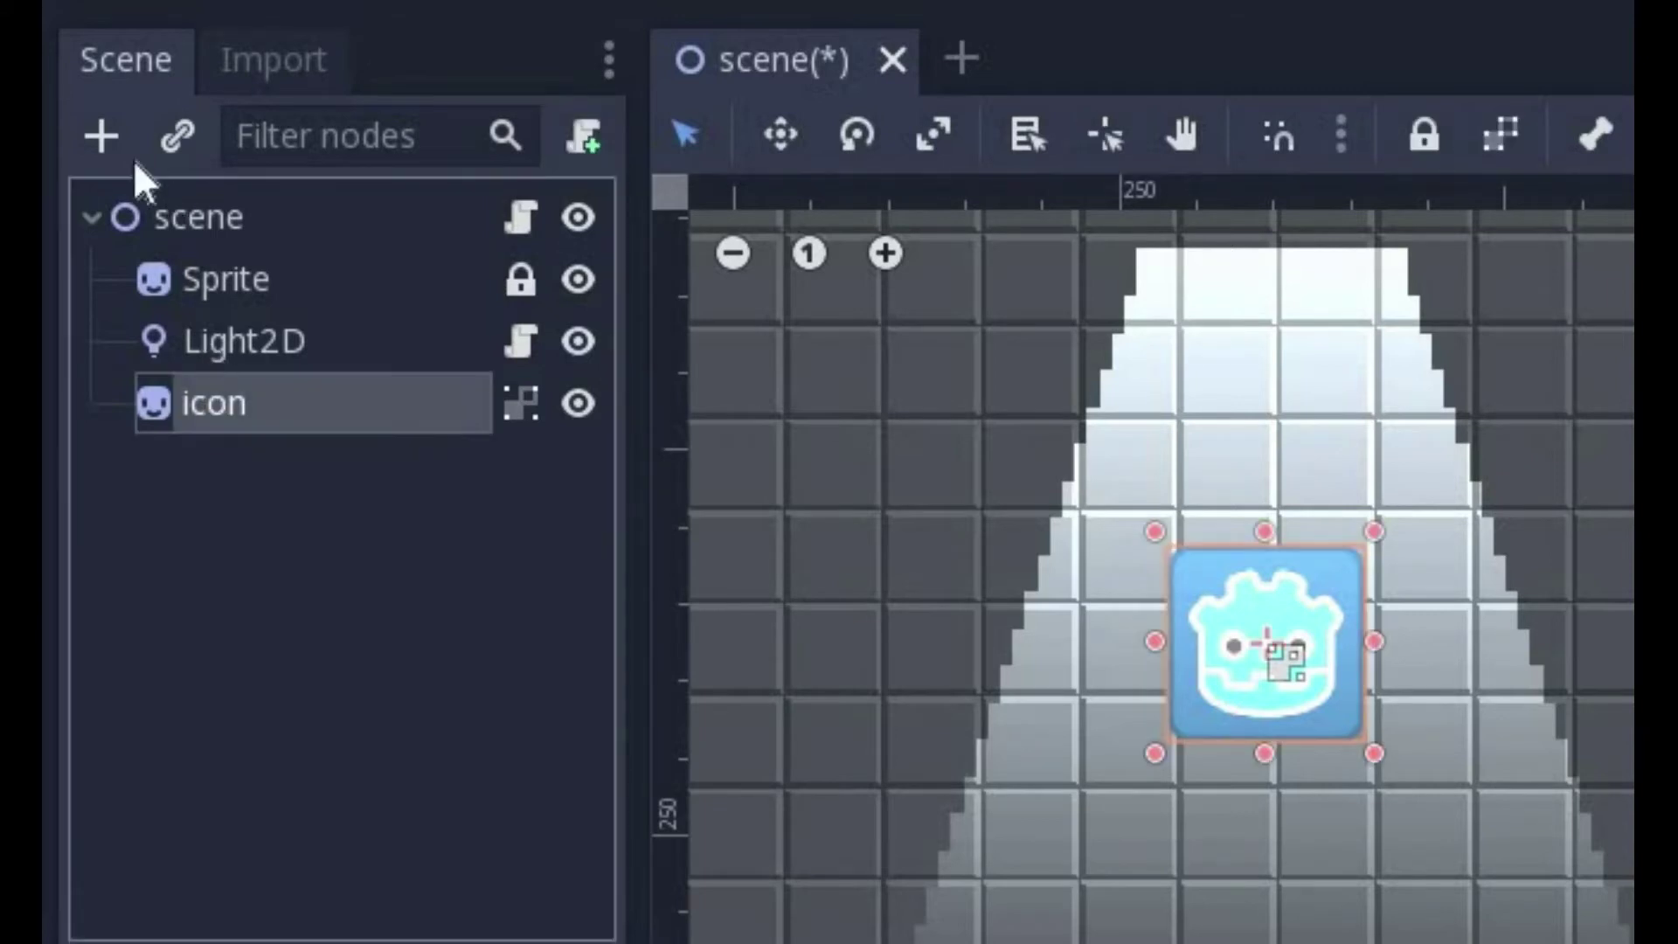
left_click(99, 133)
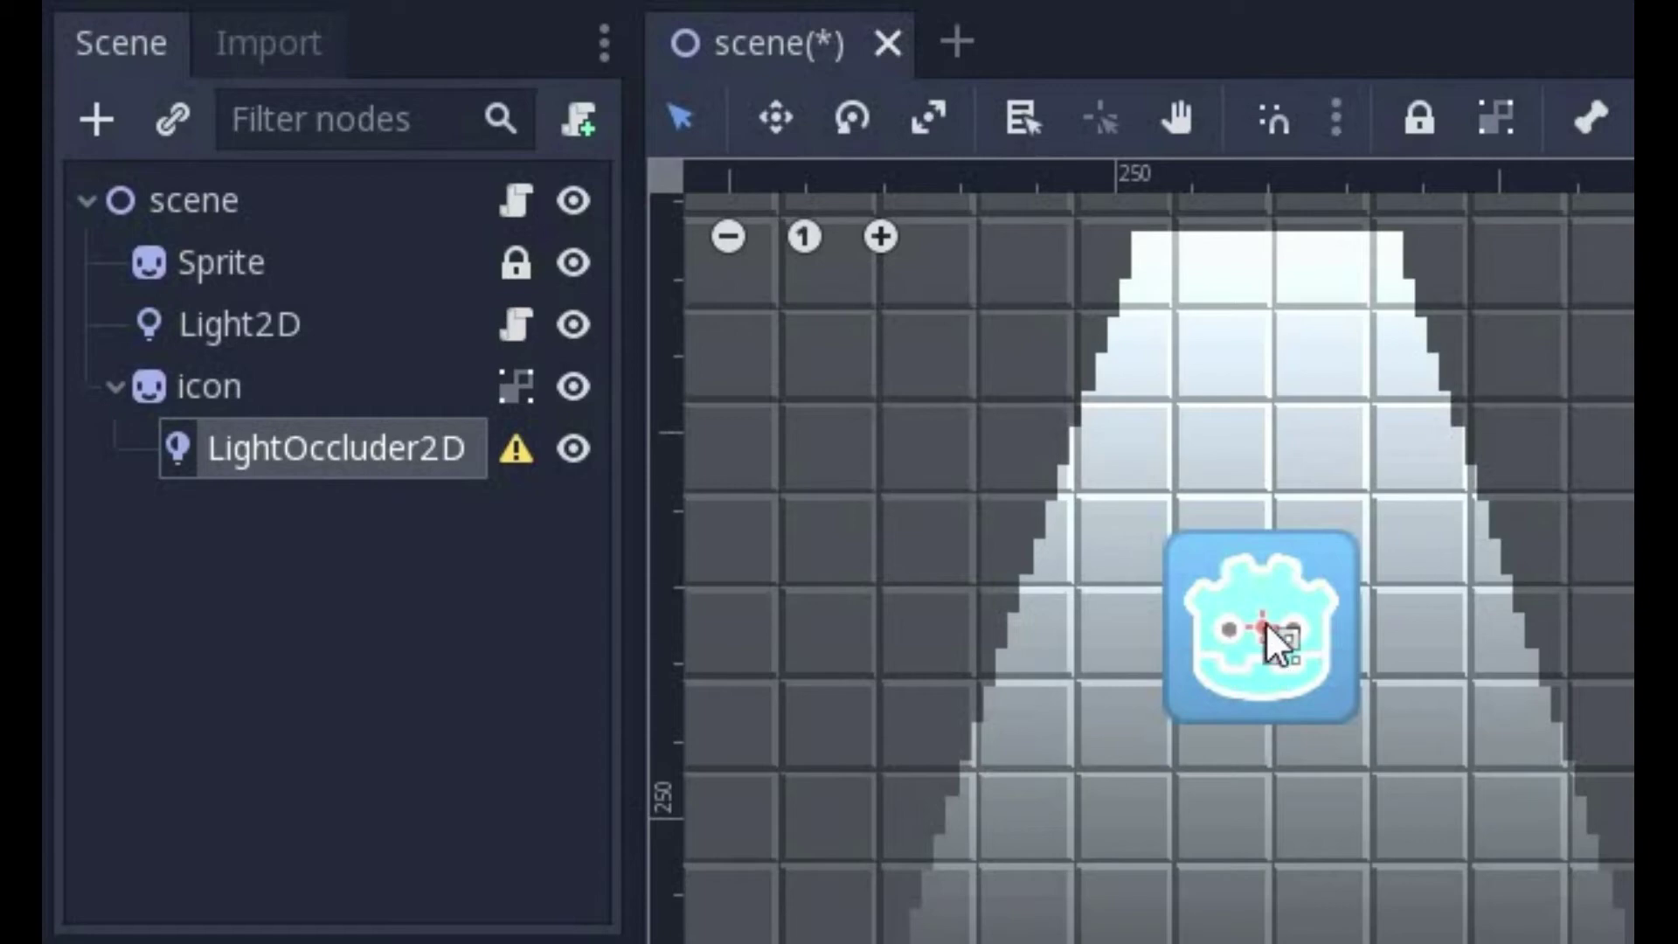
Step: Draw a closed four-point occluder polygon around the icon's corners
left_click(1173, 539)
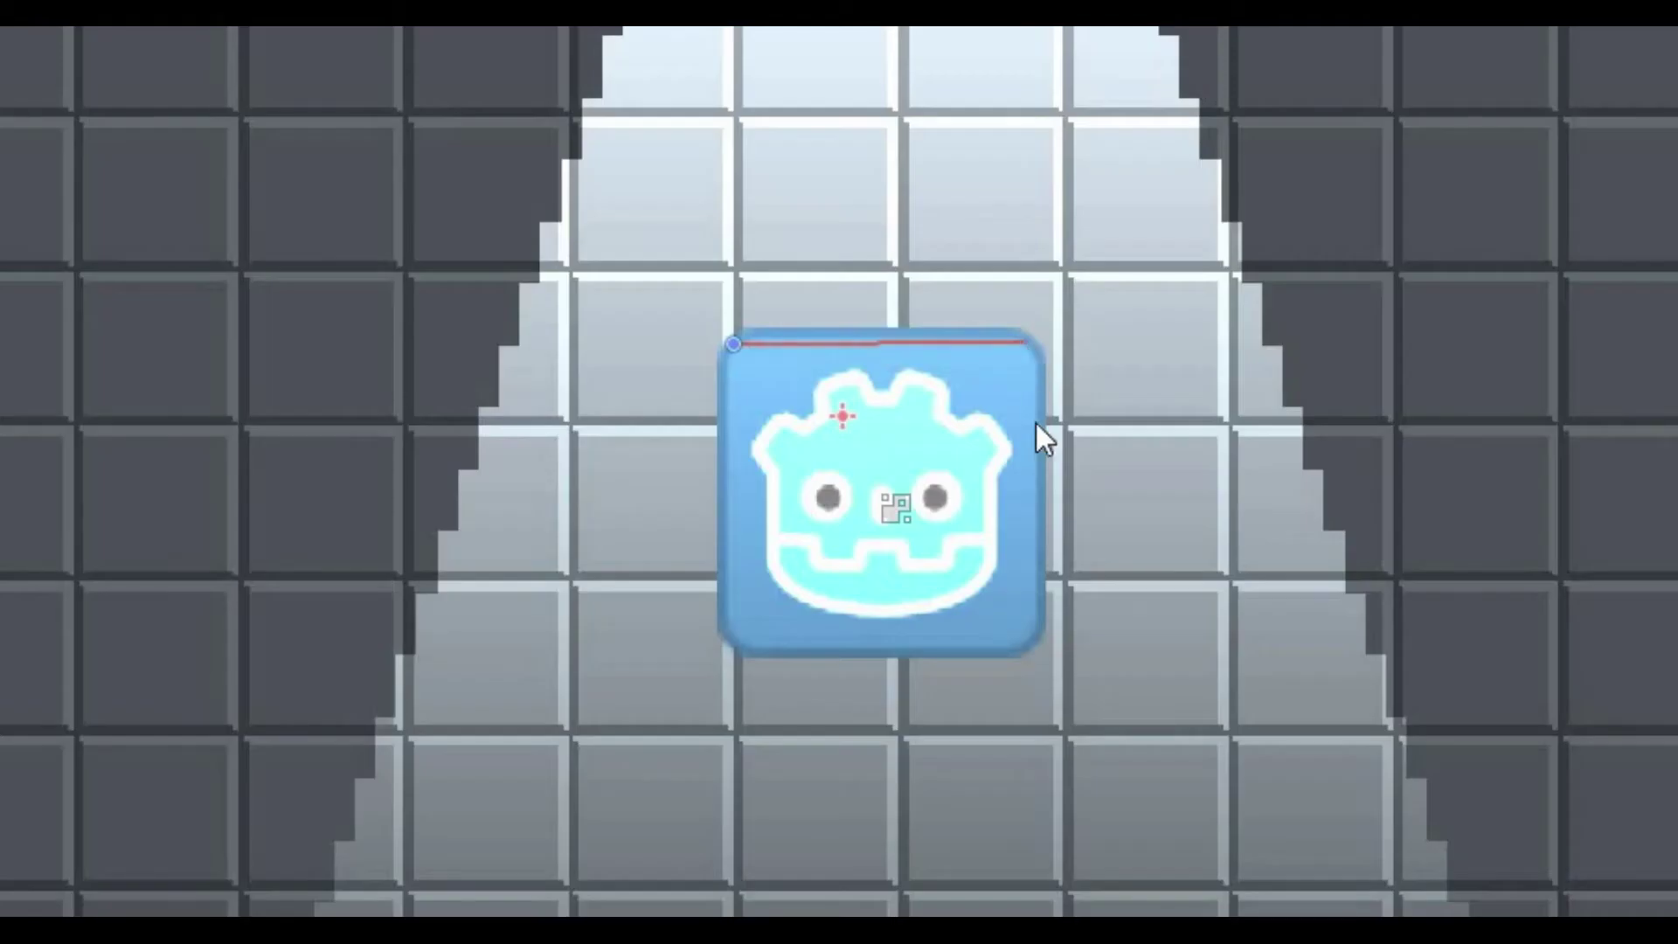
left_click(1026, 341)
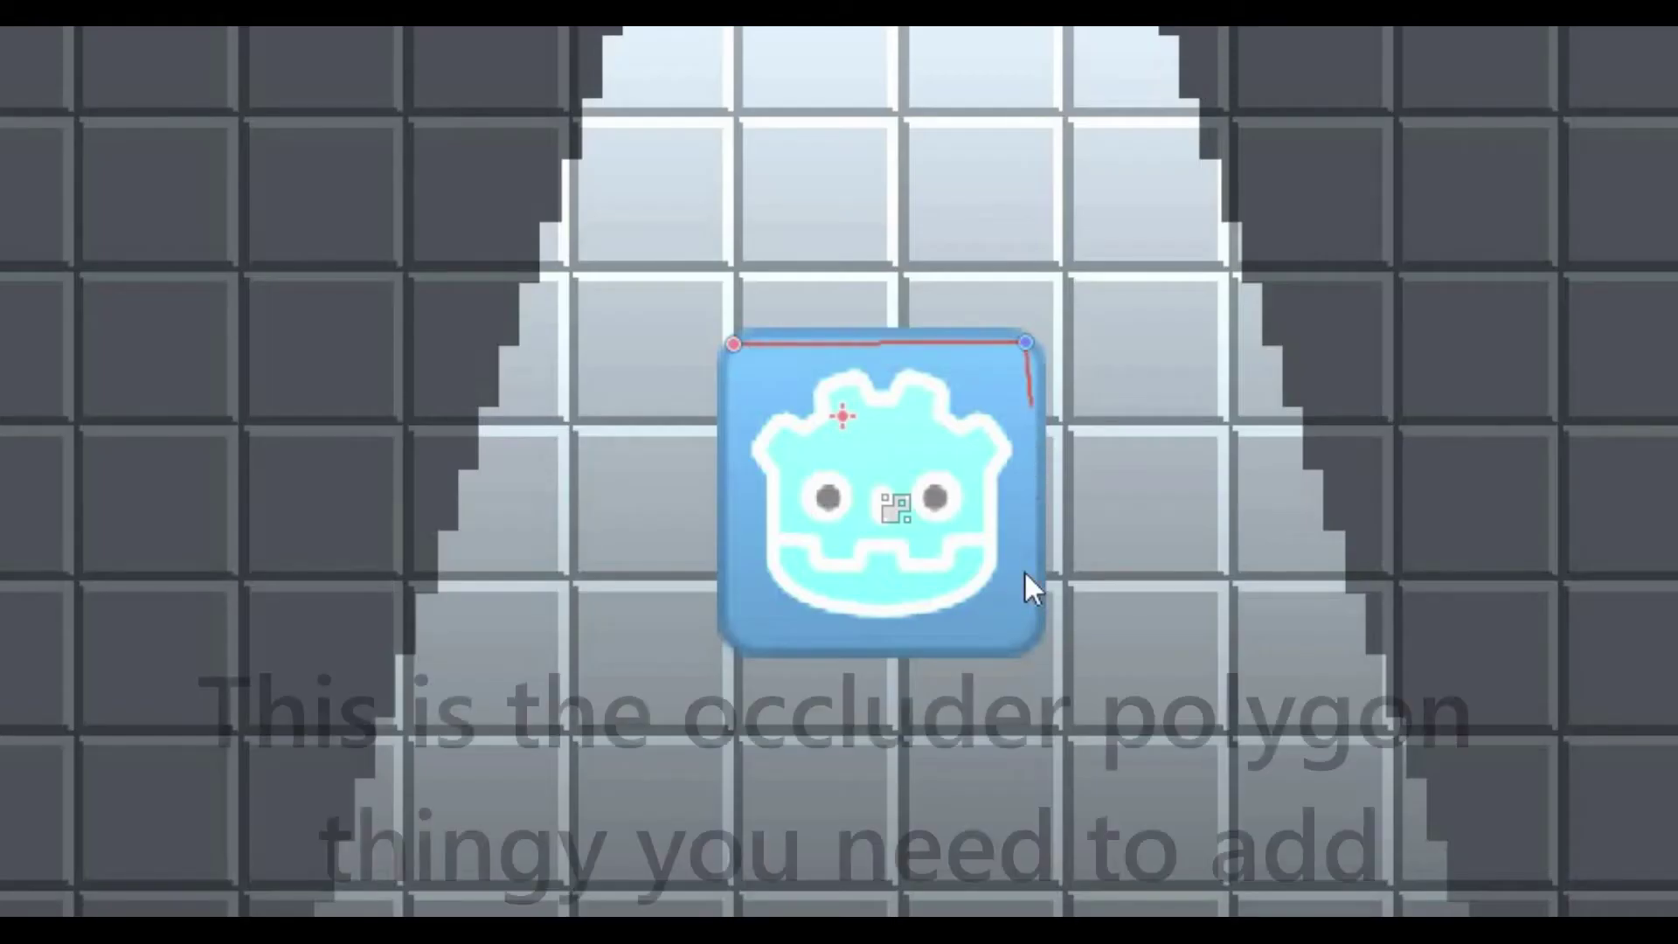
left_click(1035, 636)
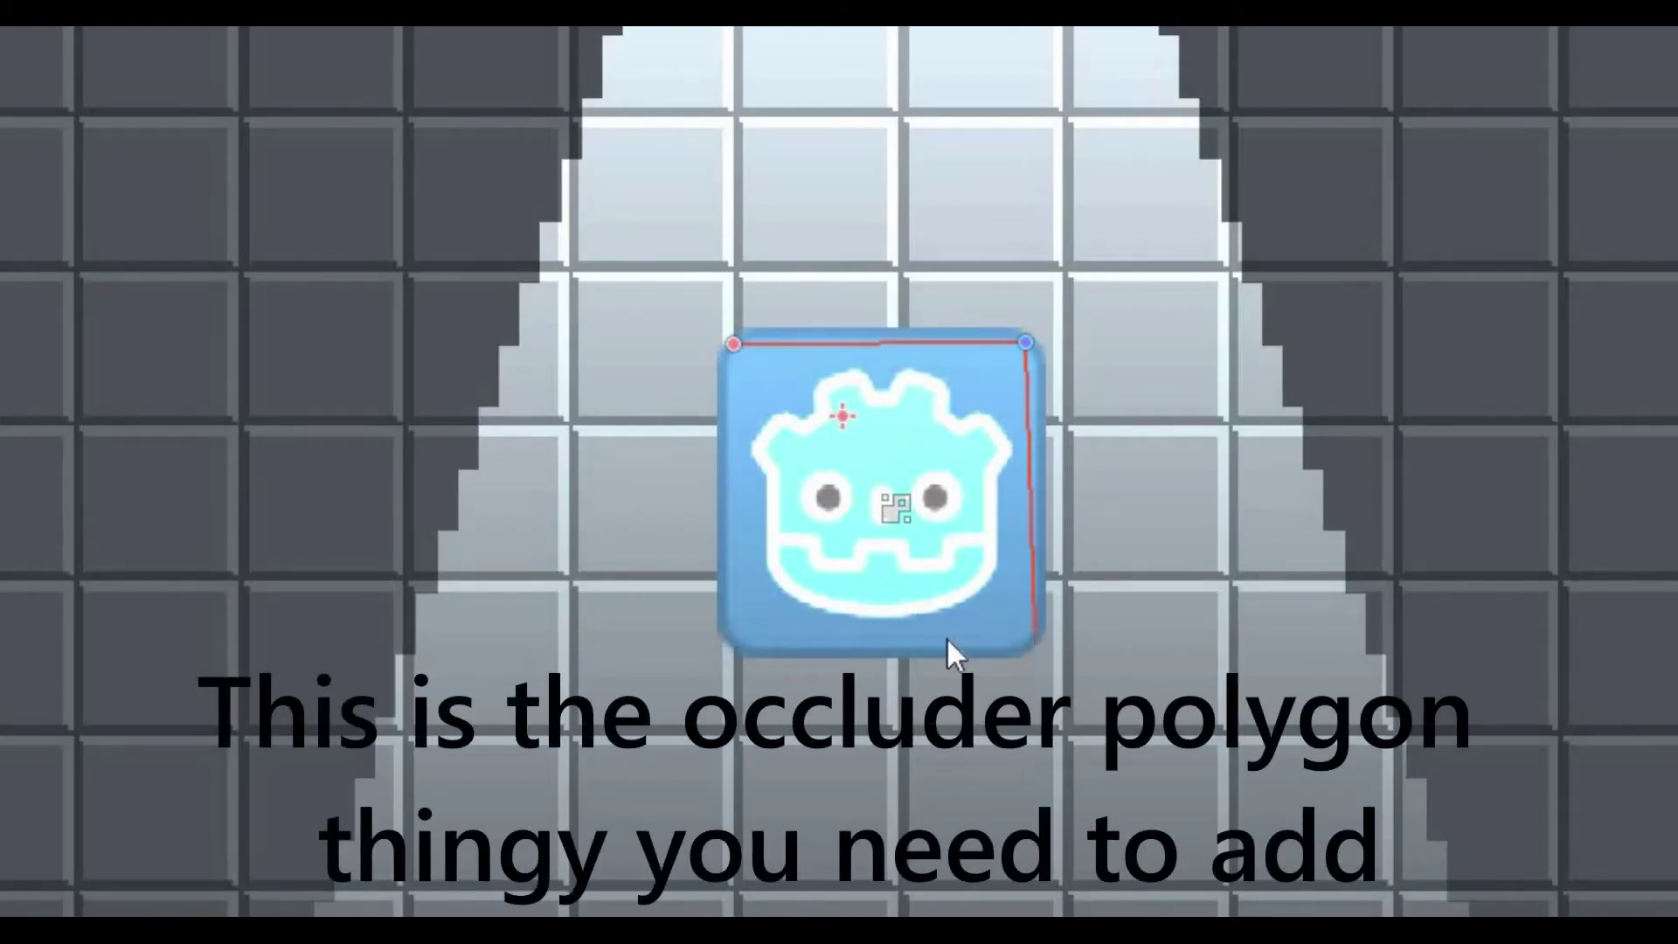
left_click(726, 639)
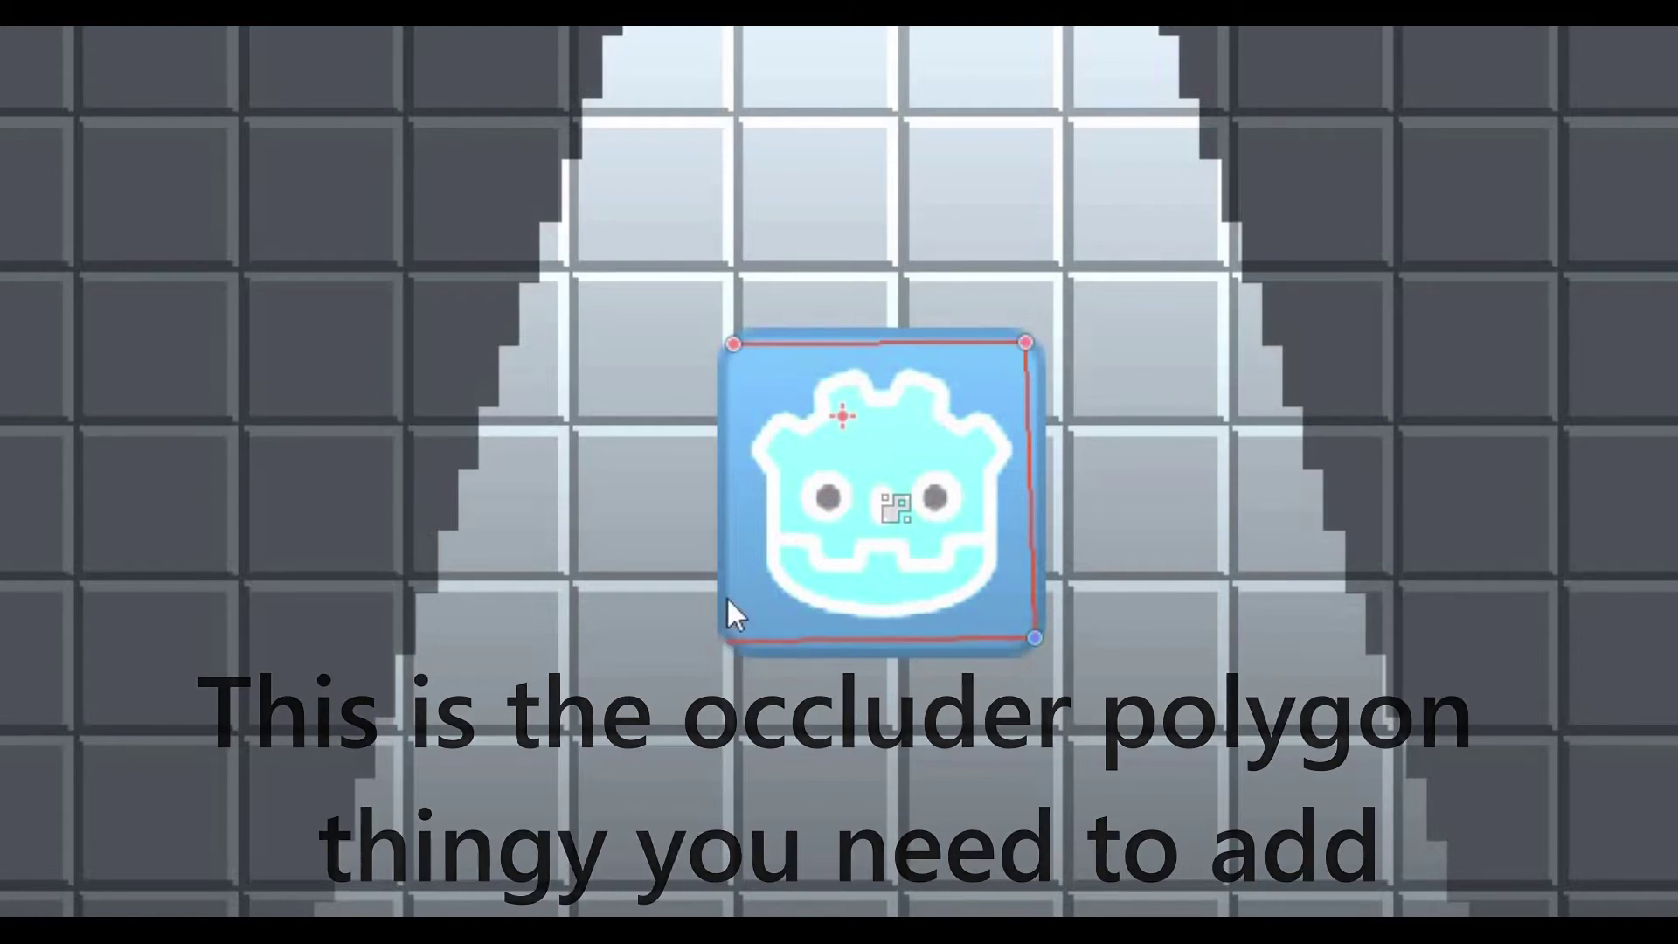
left_click(734, 346)
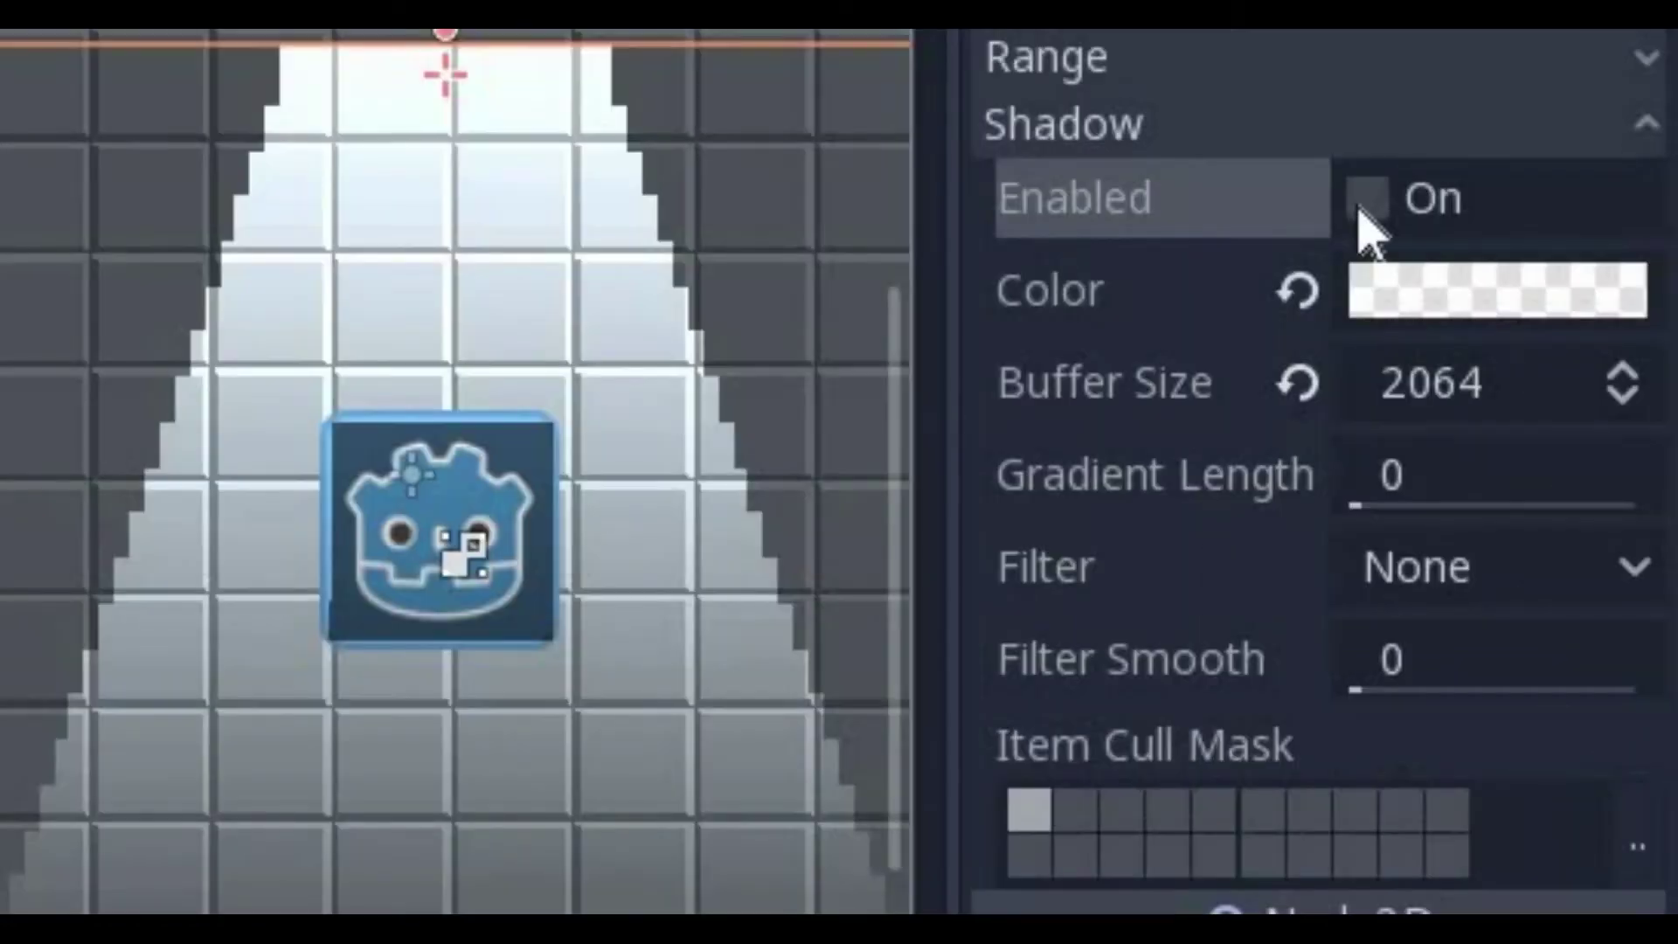
Step: Turn on Shadow Enabled for the Light2D so the icon casts a shadow
left_click(1366, 199)
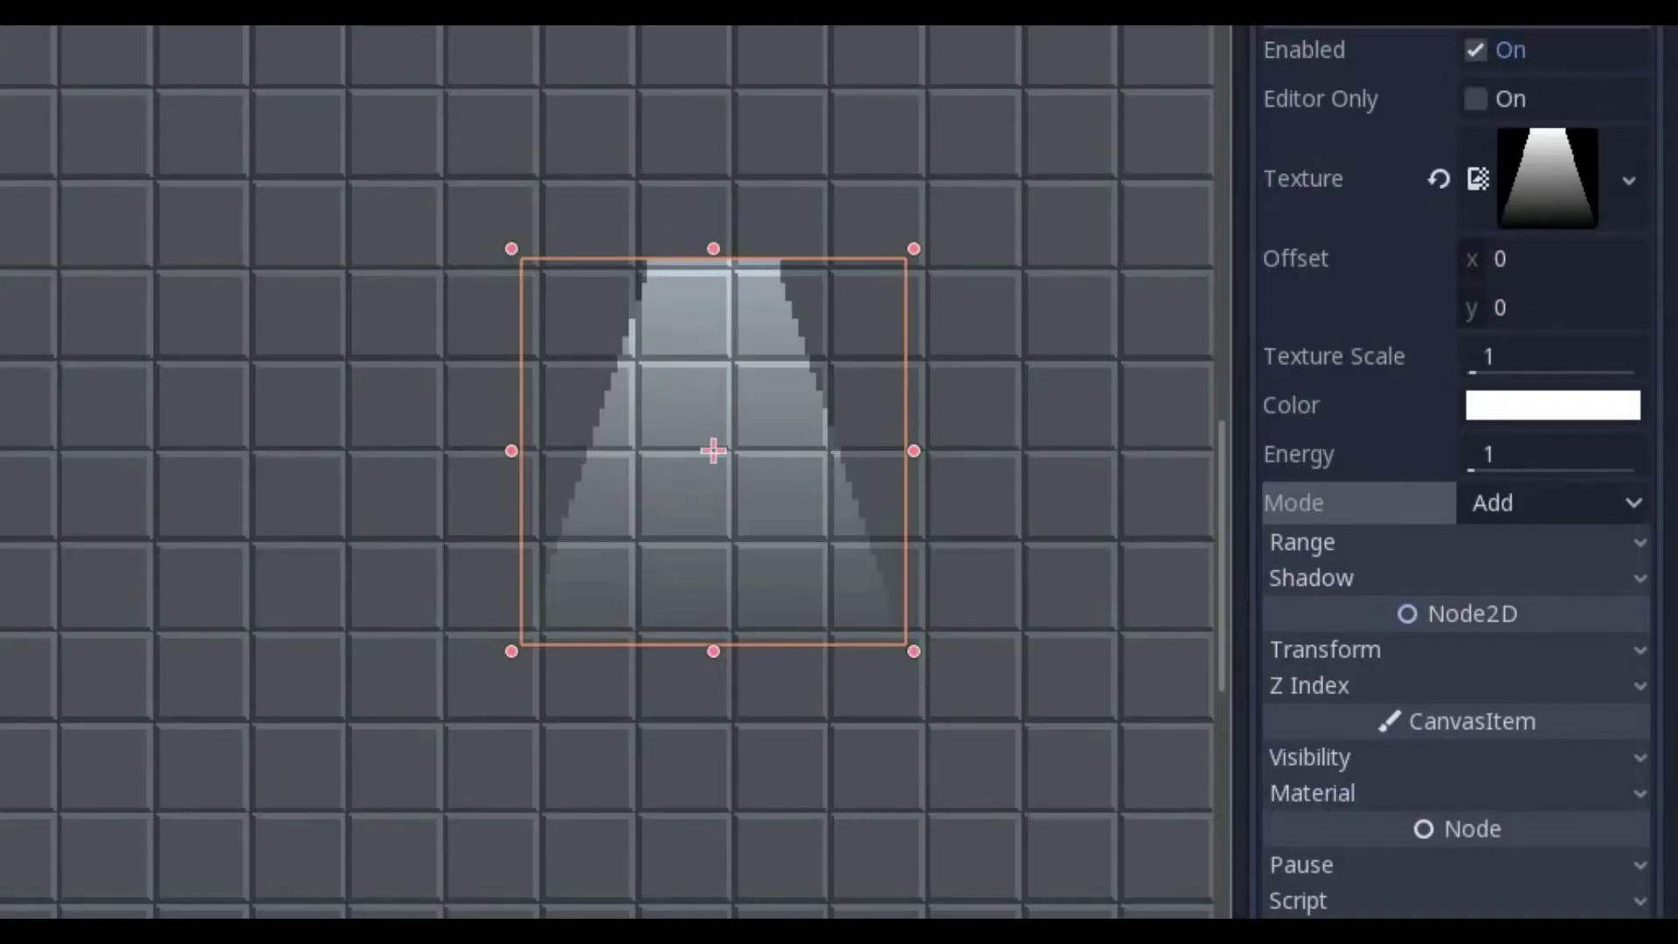
Step: Switch the Light2D's Mode from Add to Mask and check it in the running game
left_click(1551, 503)
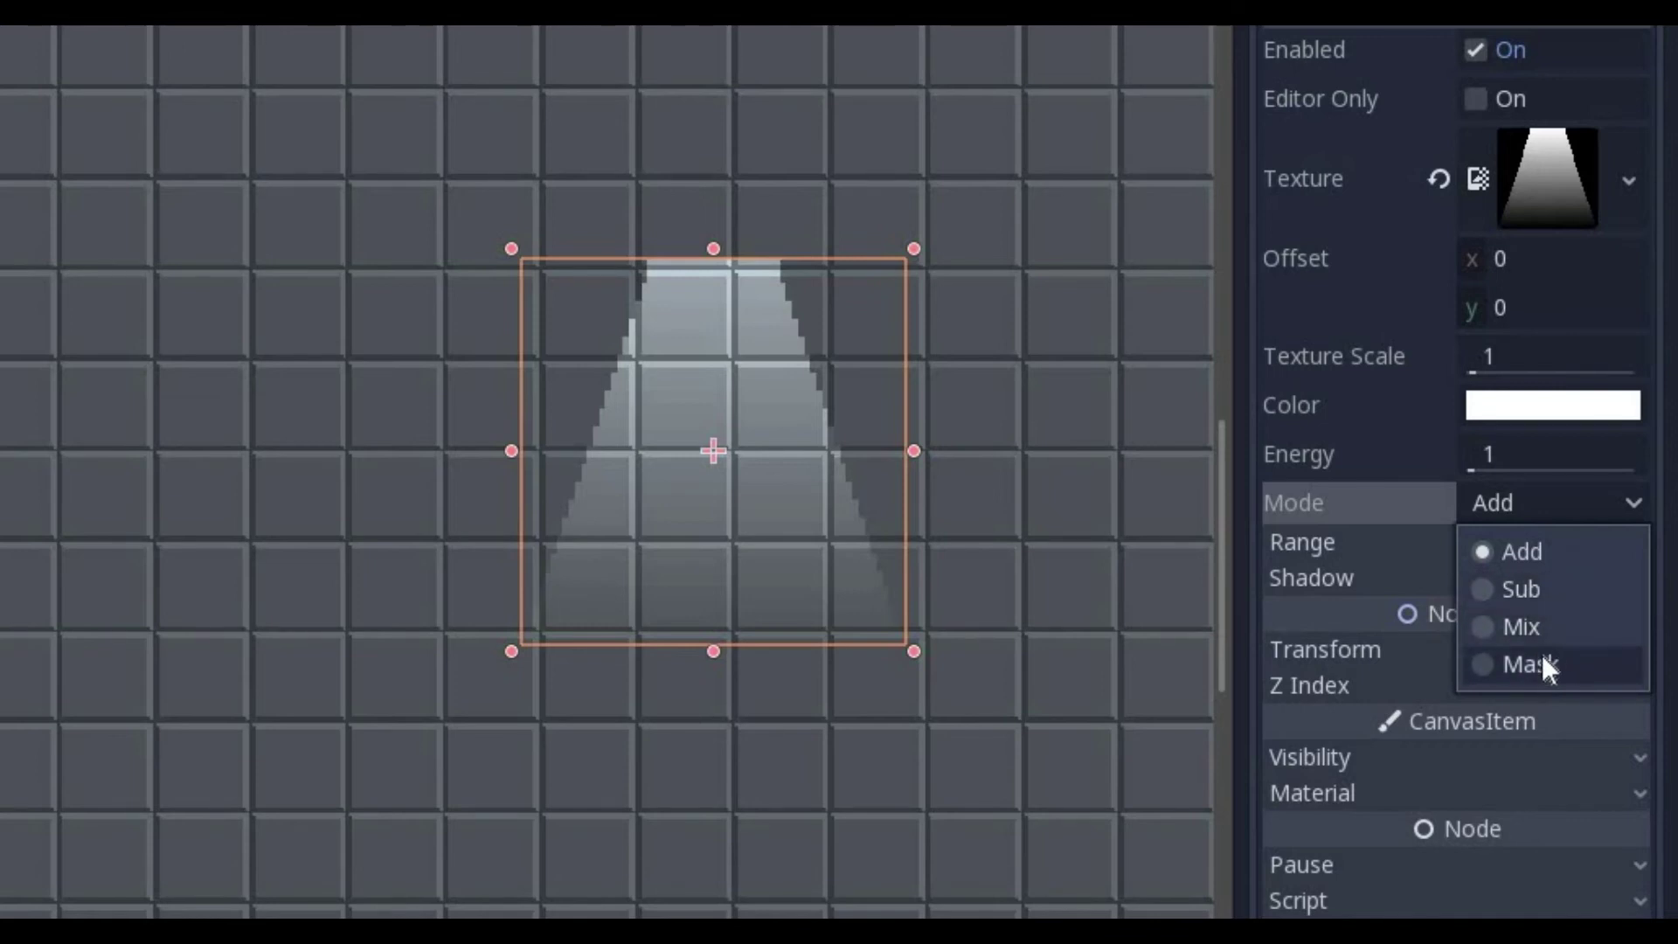
left_click(1488, 662)
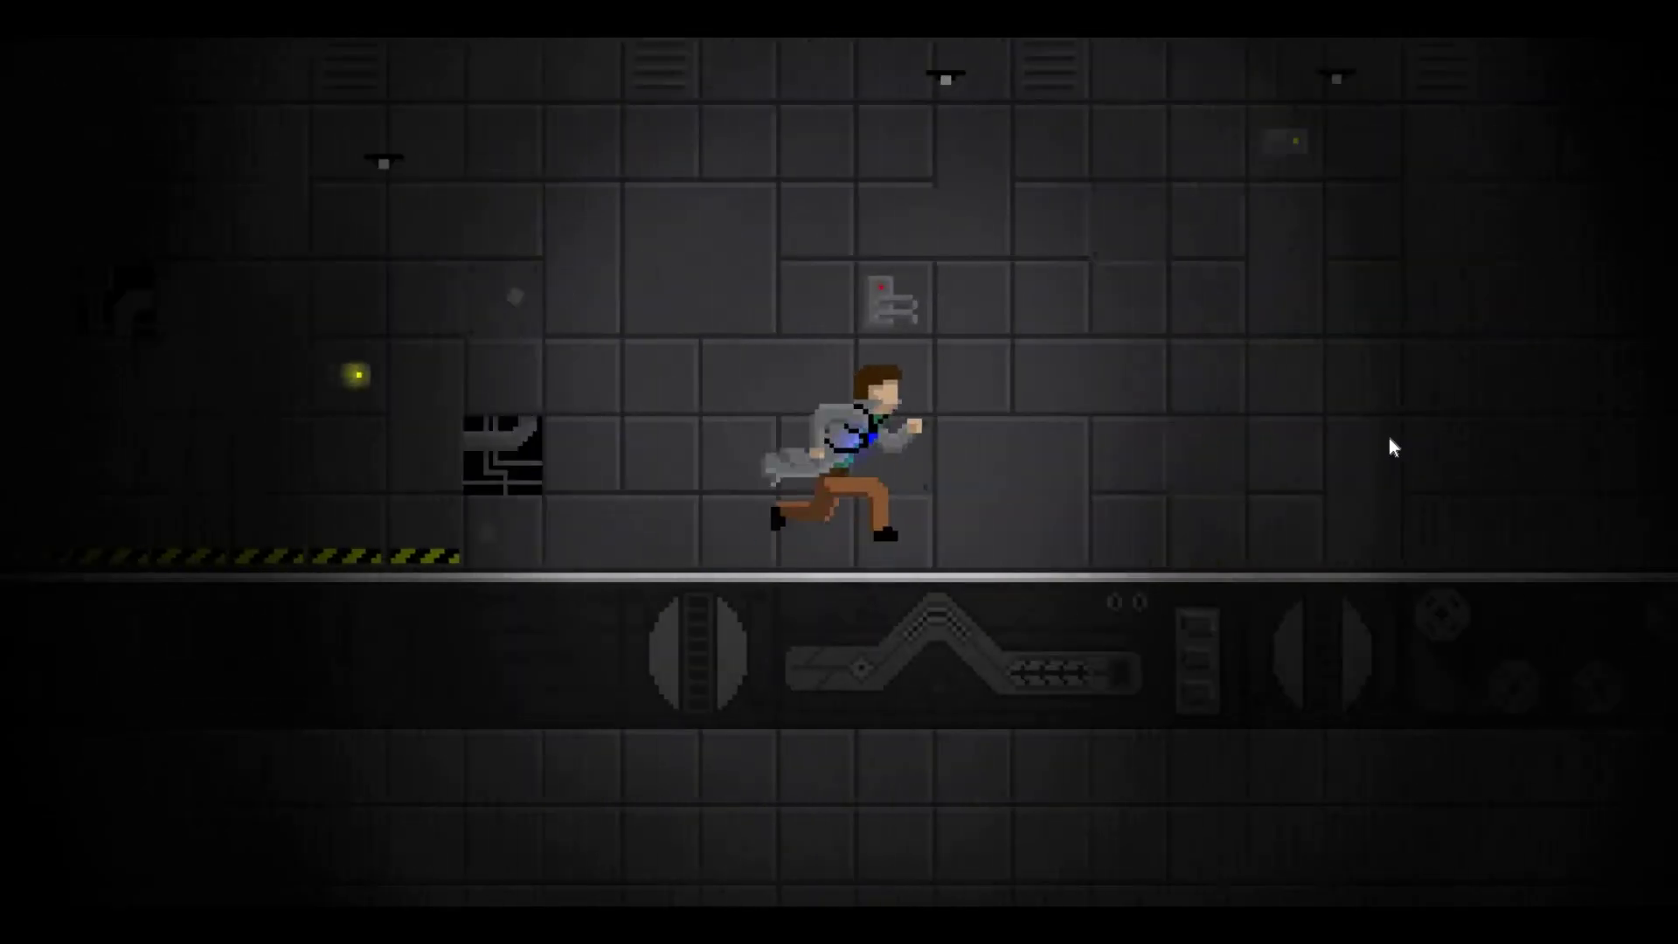
key("Left")
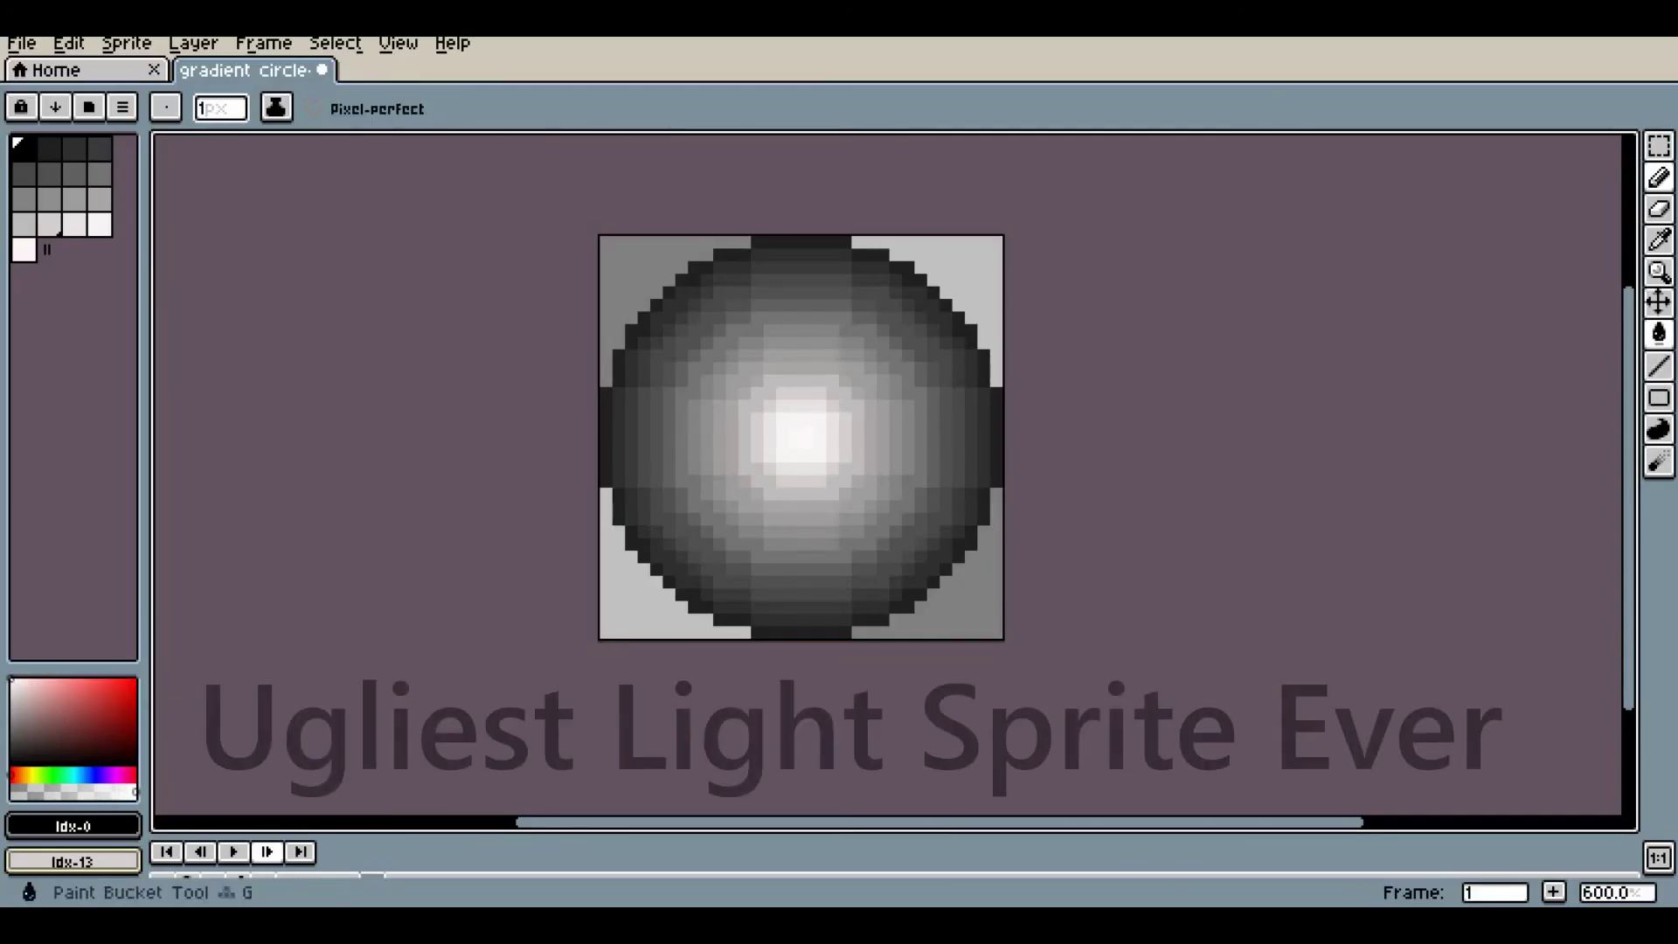
Step: Fill the corner regions around the gradient circle sprite with black
left_click(1659, 333)
left_click(957, 615)
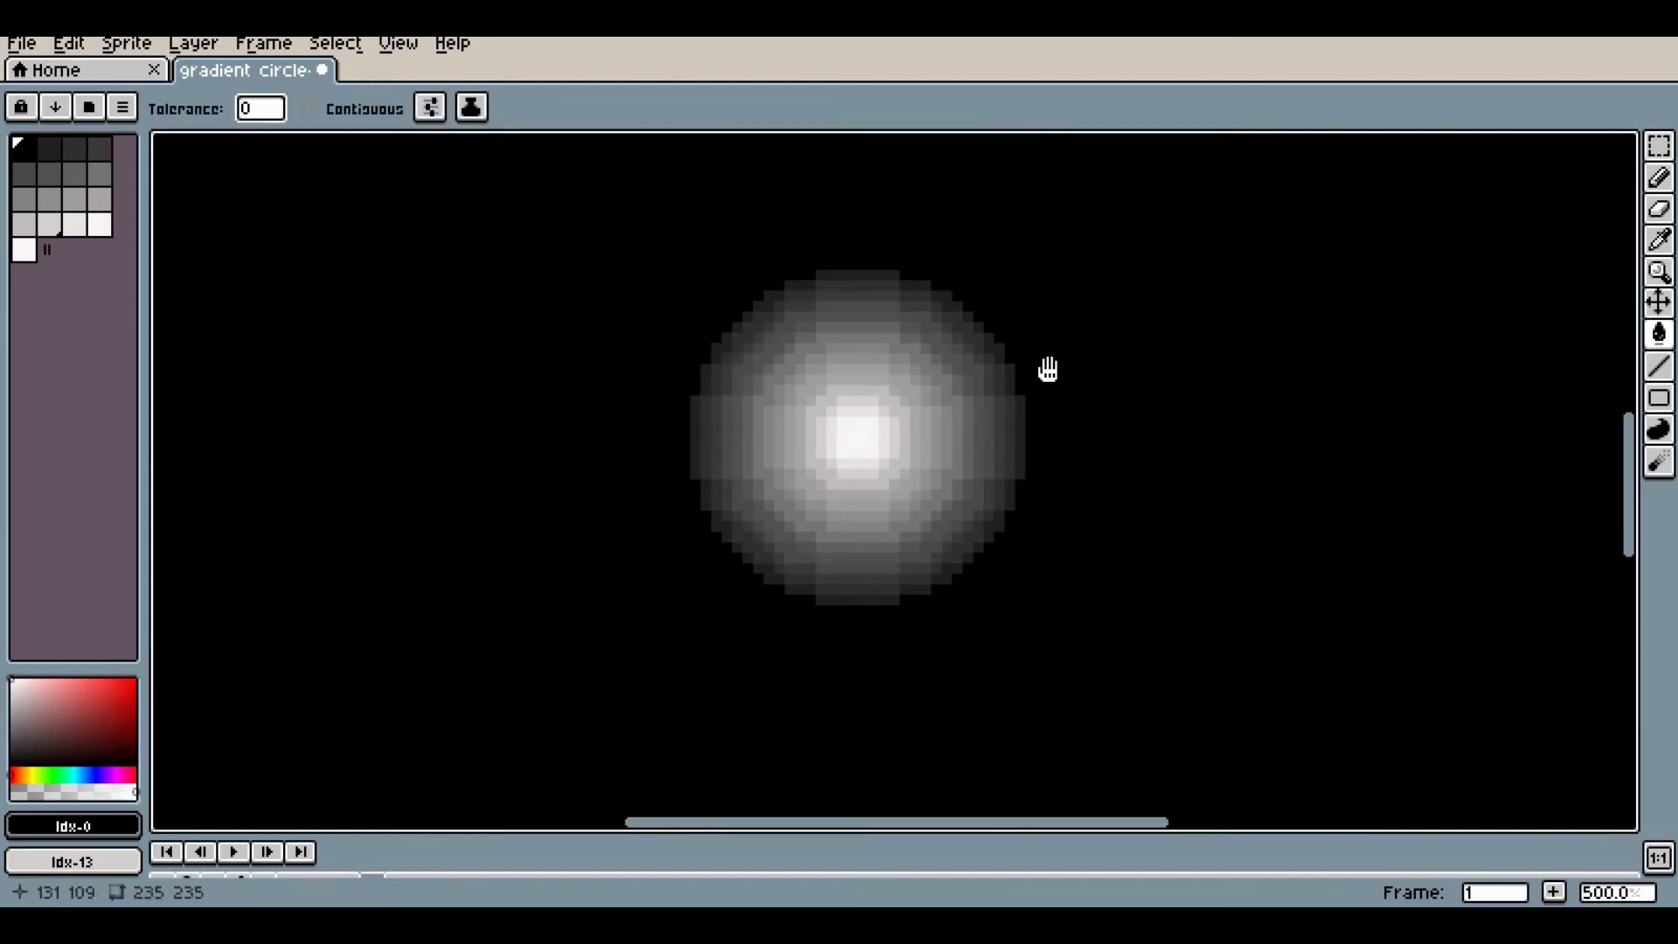
middle_click_drag(1048, 369, 1090, 391)
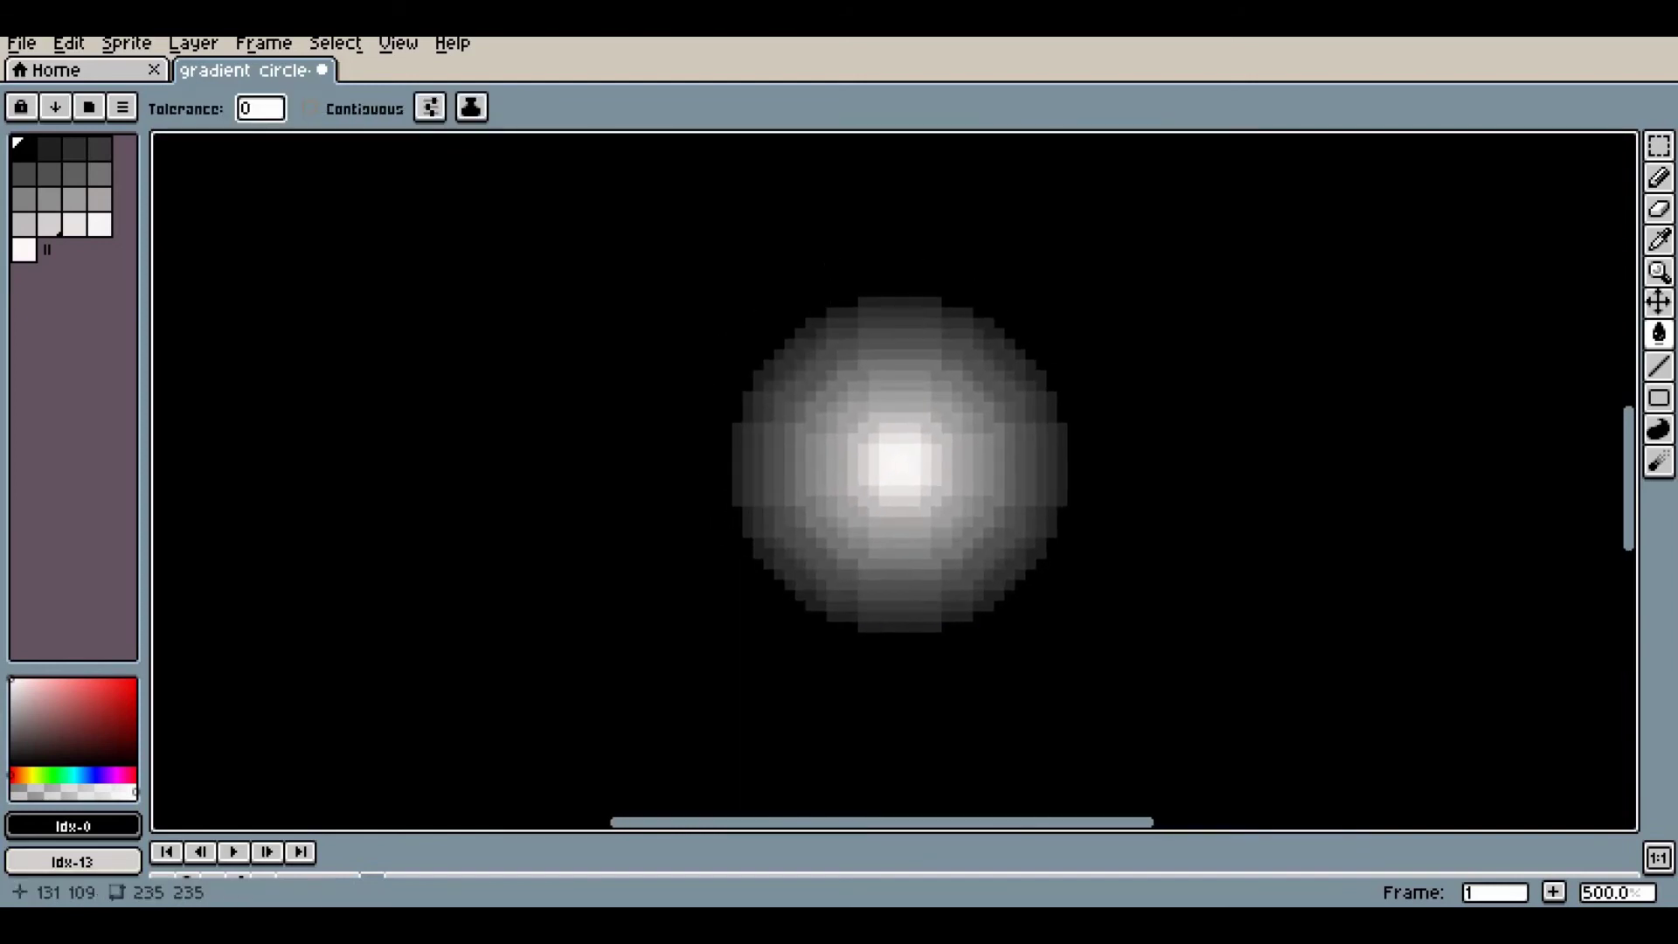
middle_click_drag(1176, 461, 1192, 480)
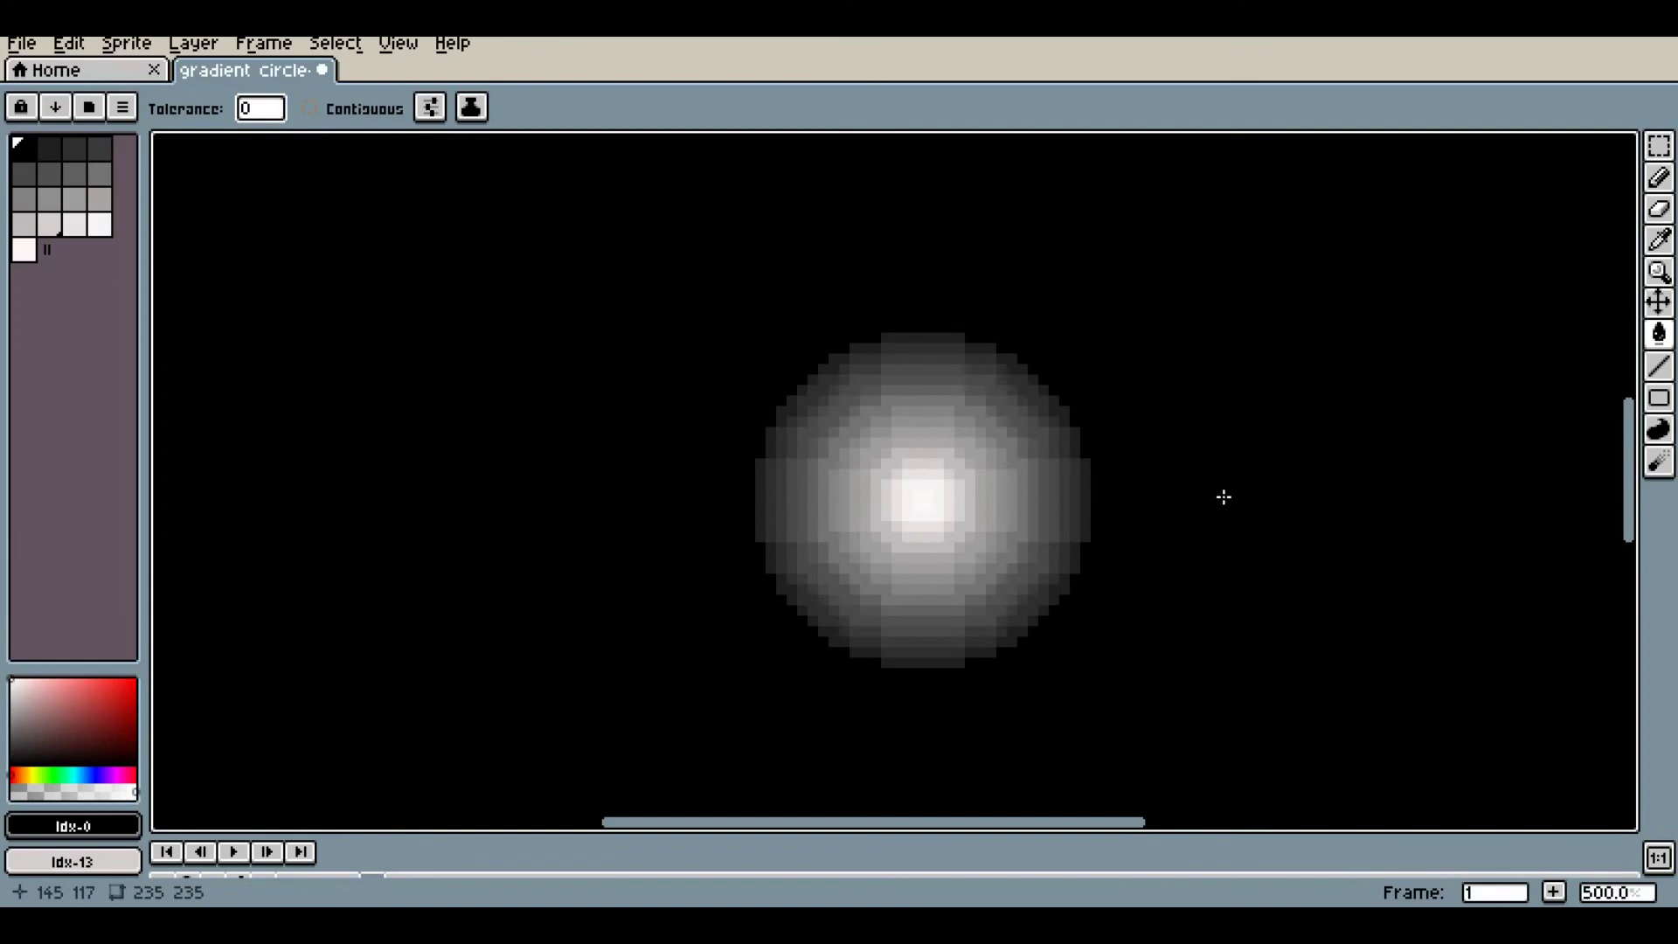
scroll(1223, 497, "down", 5)
scroll(1217, 483, "up", 2)
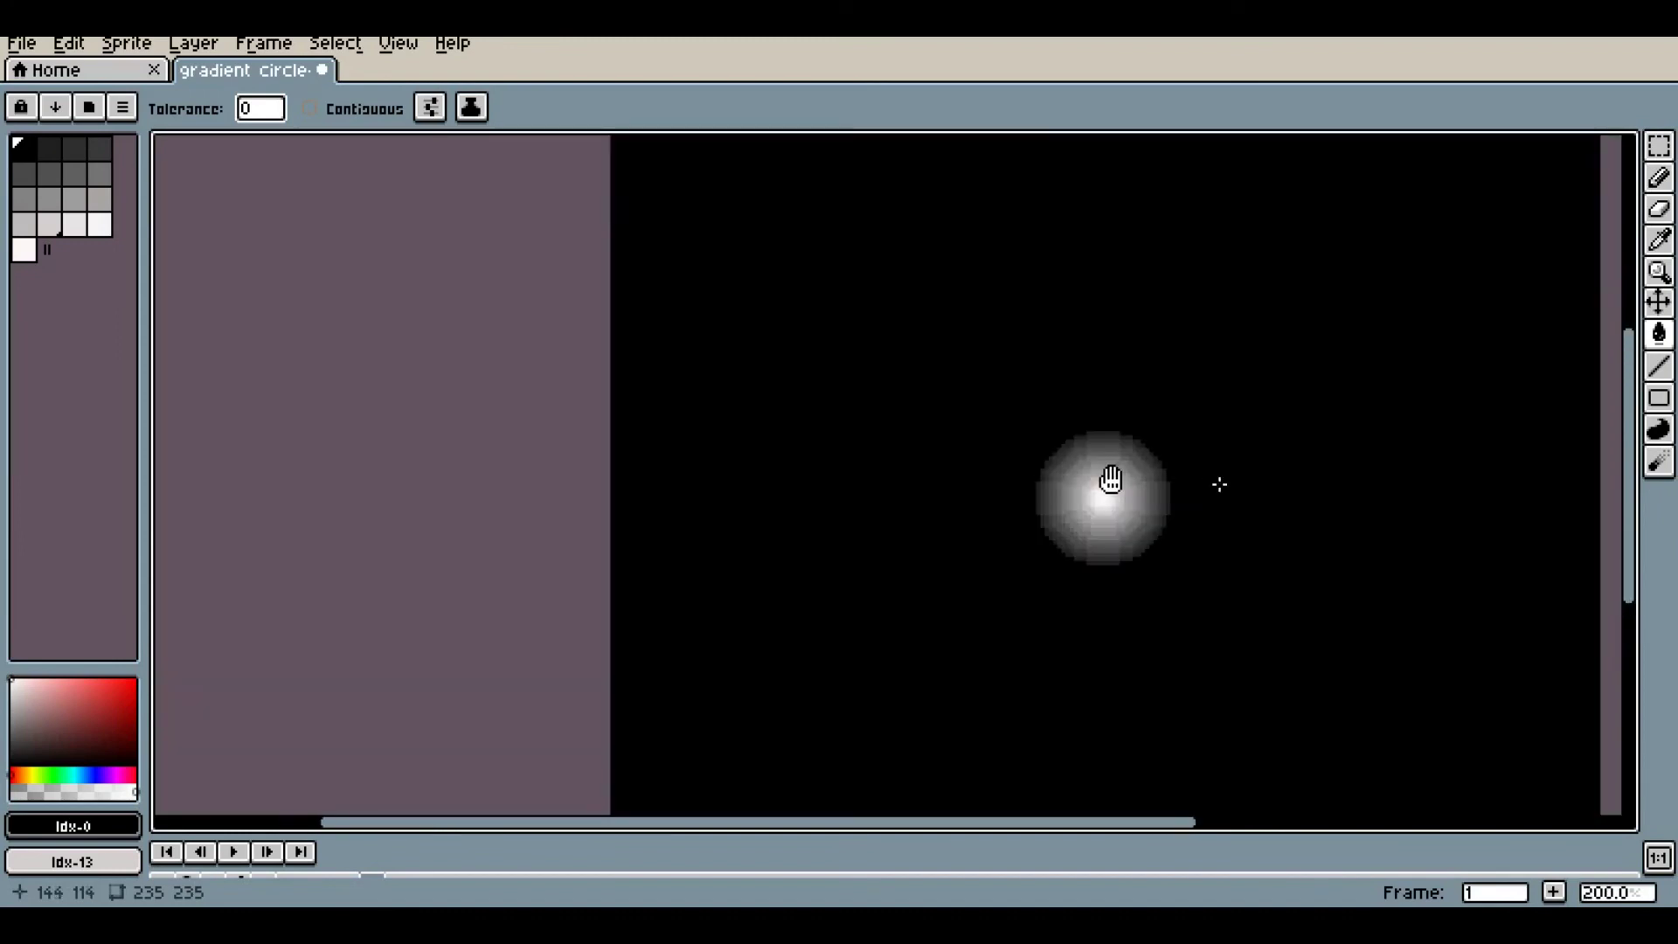
middle_click_drag(1219, 484, 1109, 479)
scroll(1110, 481, "up", 1)
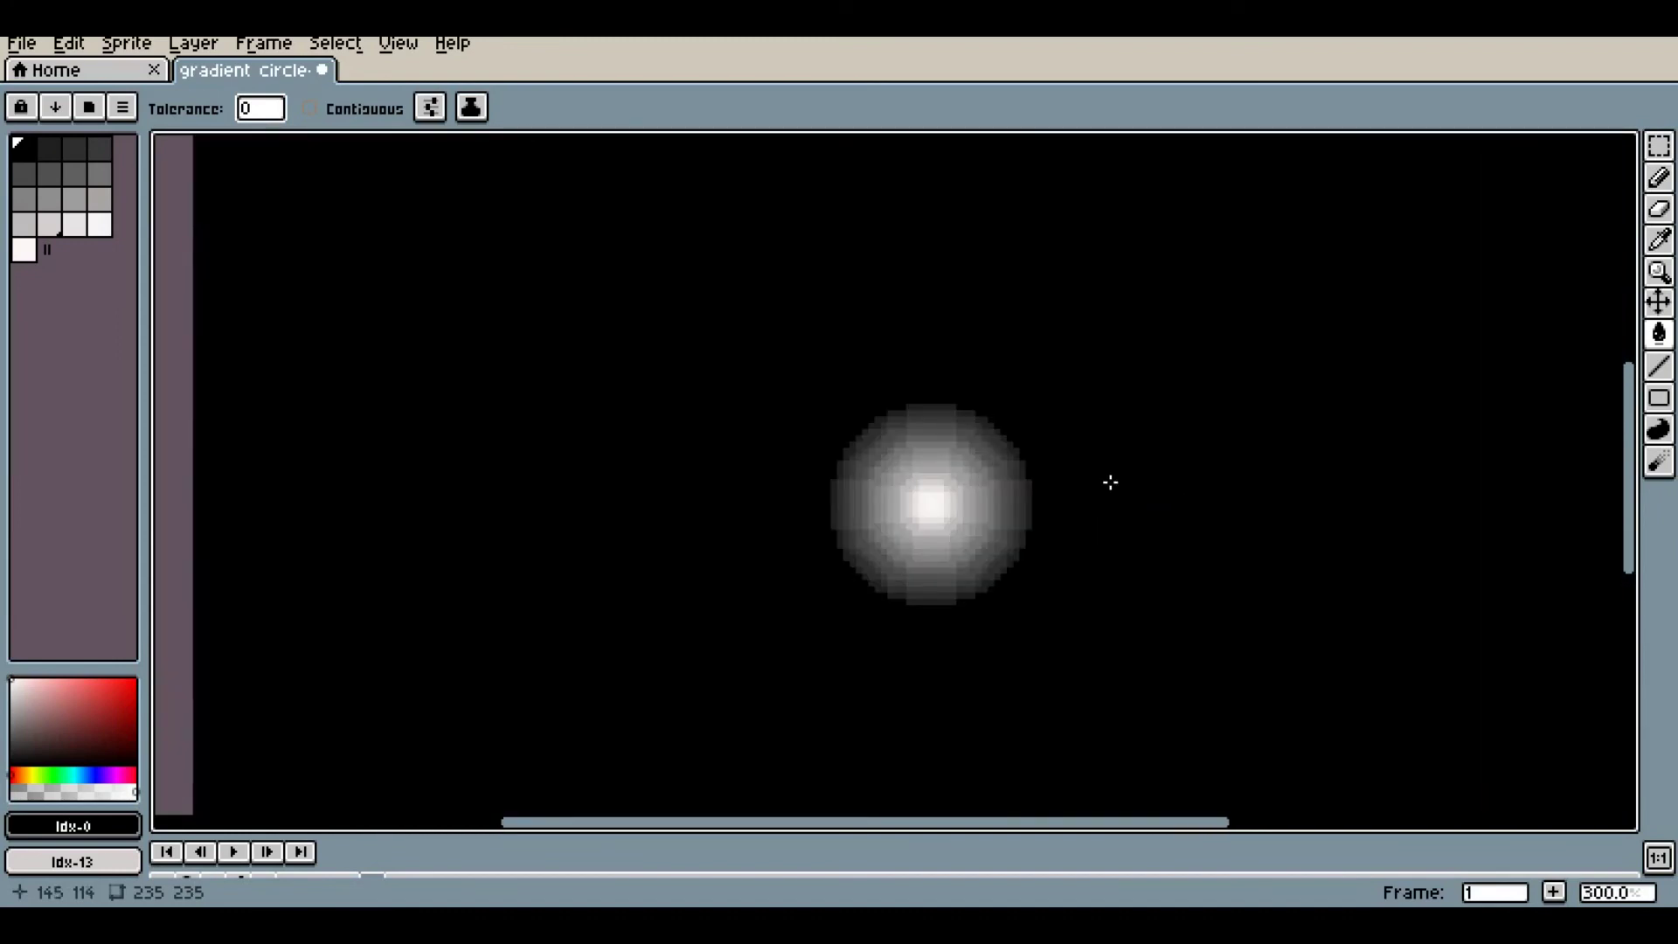